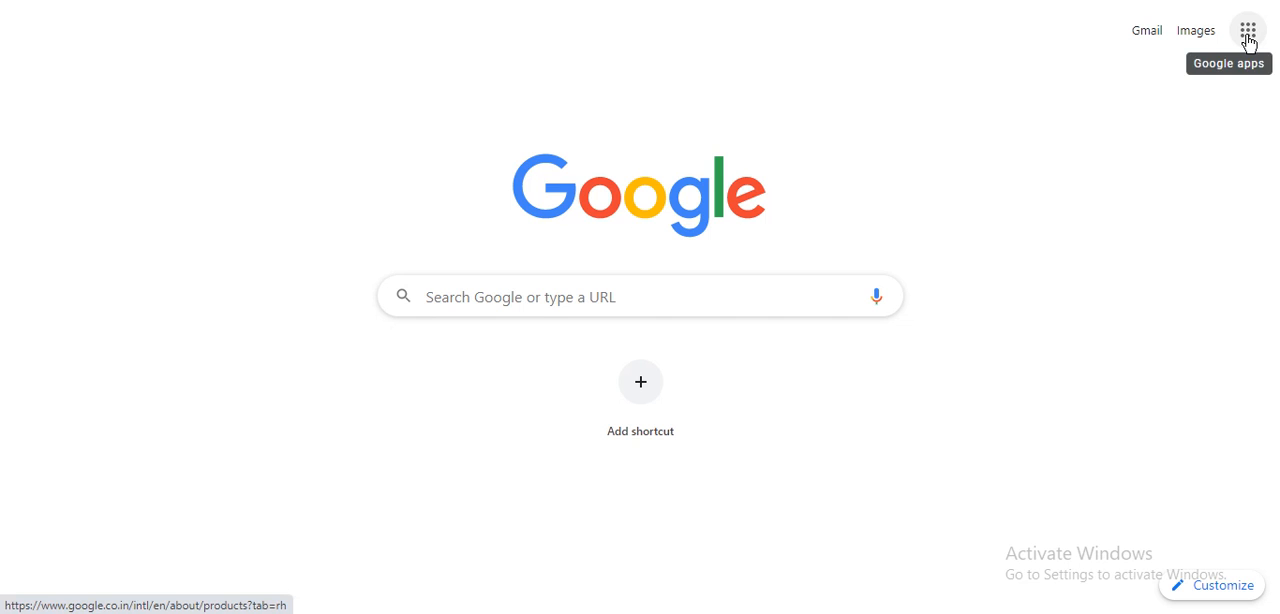
Step: Open Jamboard from the Google apps list
click(1248, 40)
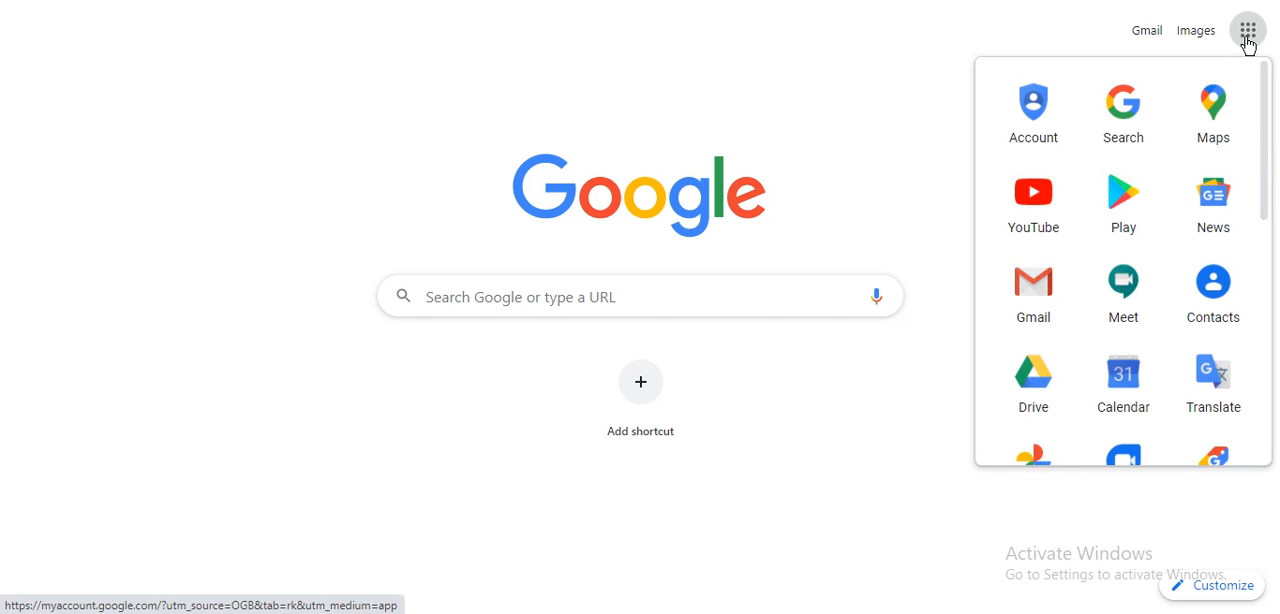
drag(1266, 143, 1268, 375)
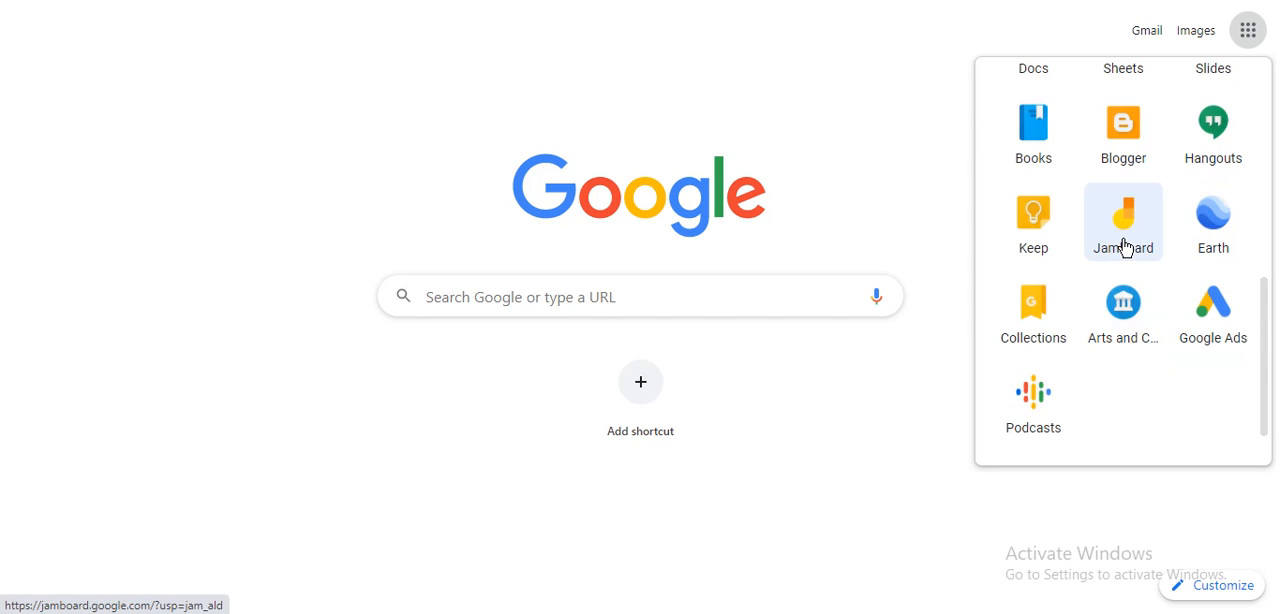
click(1125, 247)
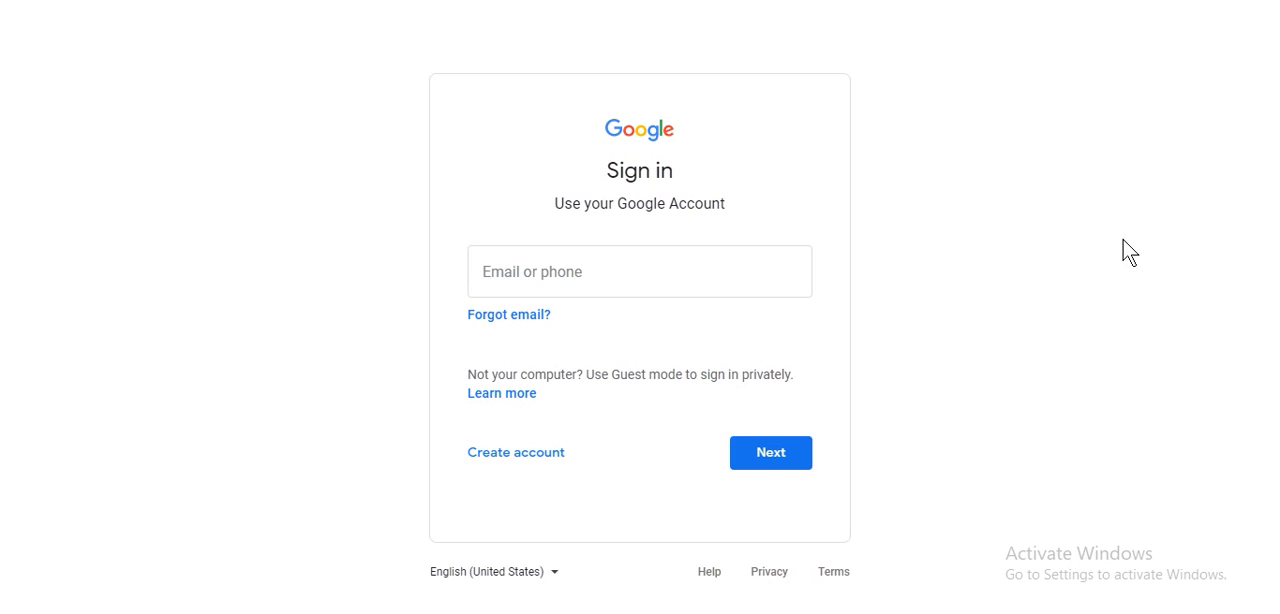
Step: Sign in to the Google account with the saved e-mail address and account password
click(617, 280)
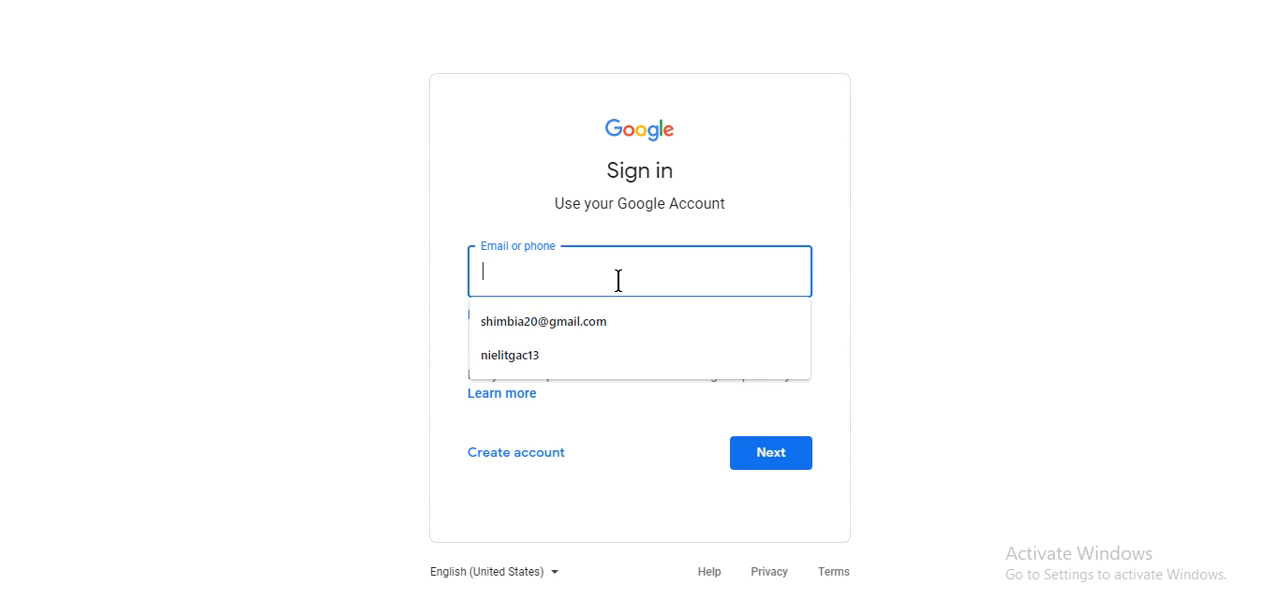
click(617, 328)
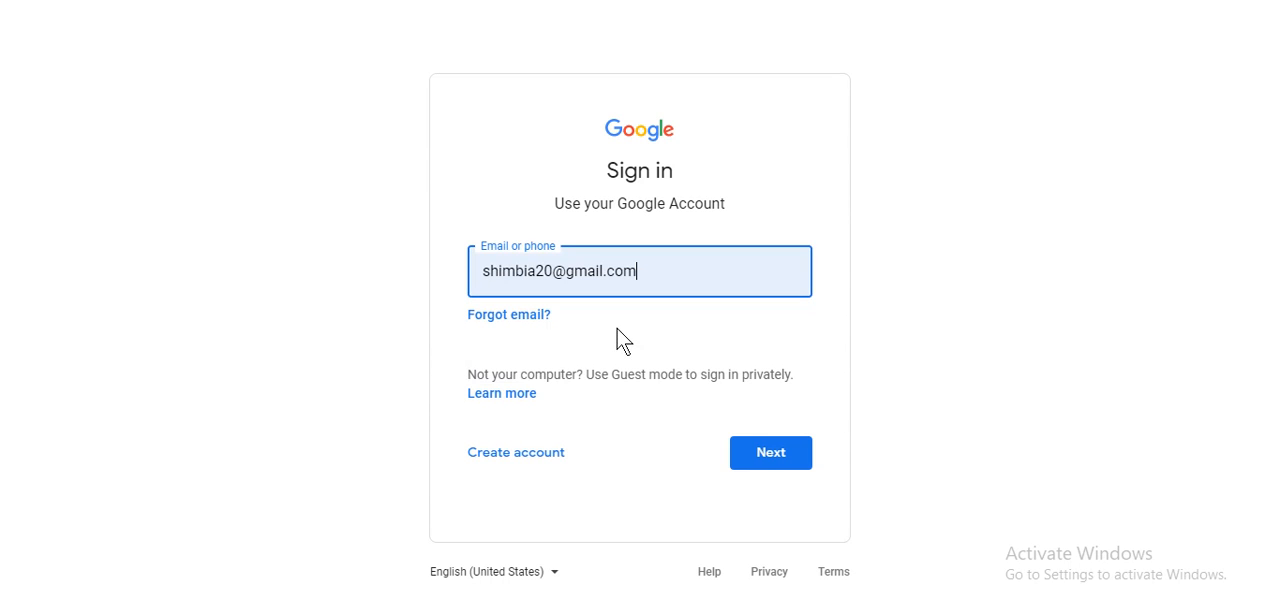
click(779, 456)
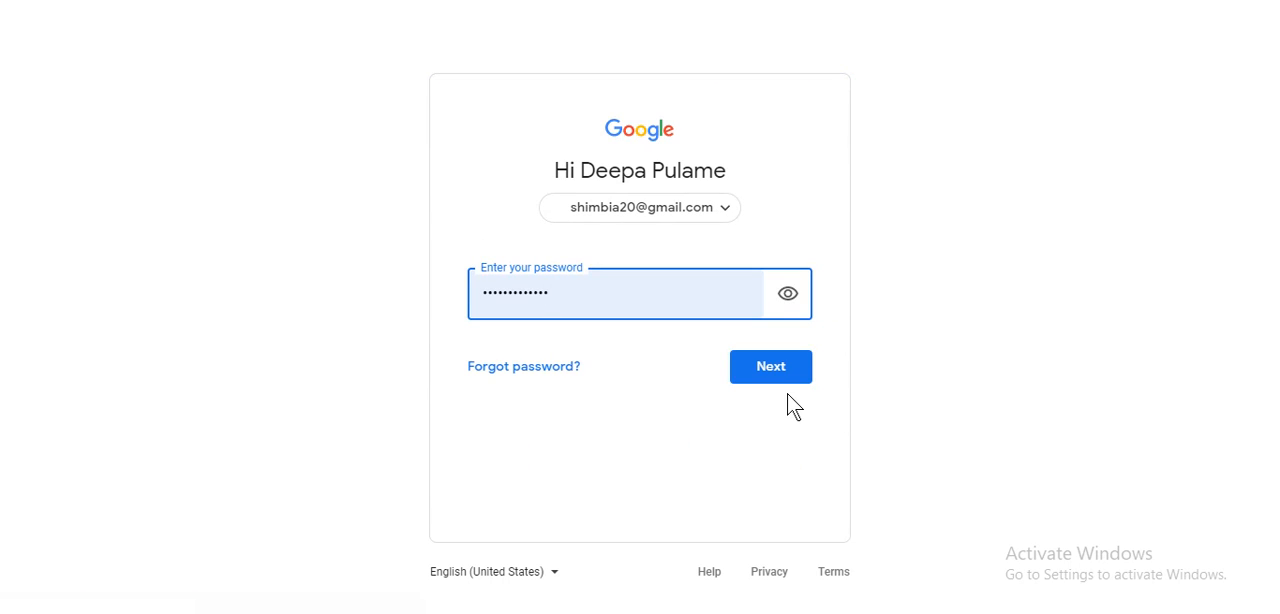
click(787, 375)
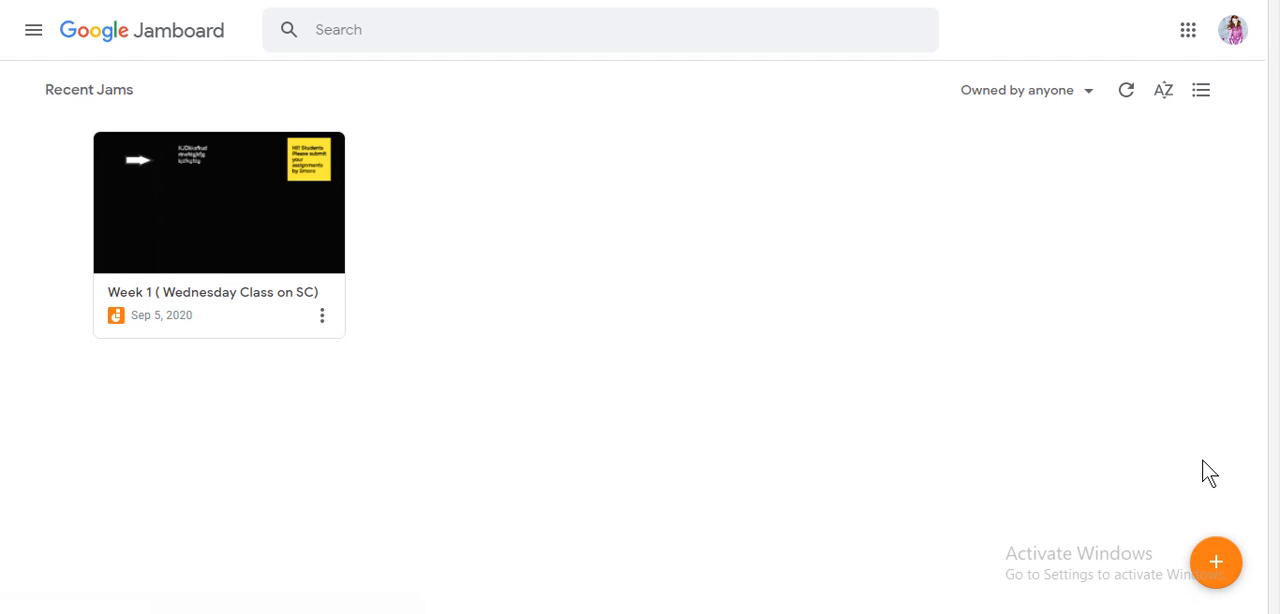
Step: Create a new jam and rename it "Sc Class 5th Sept"
click(1219, 572)
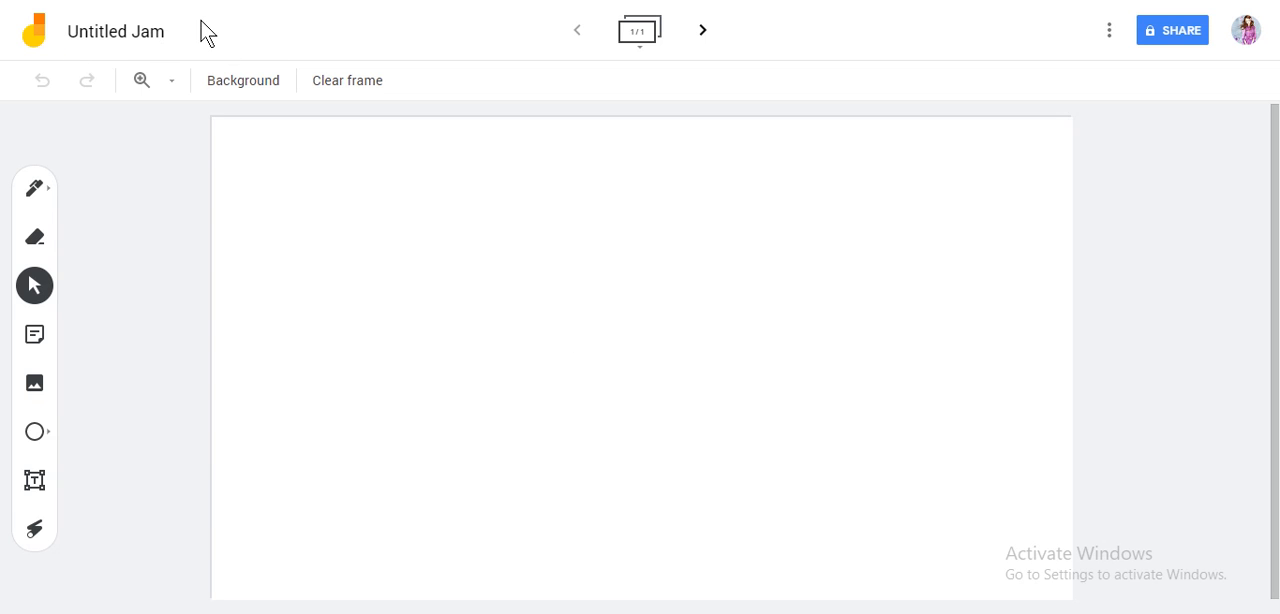
click(150, 36)
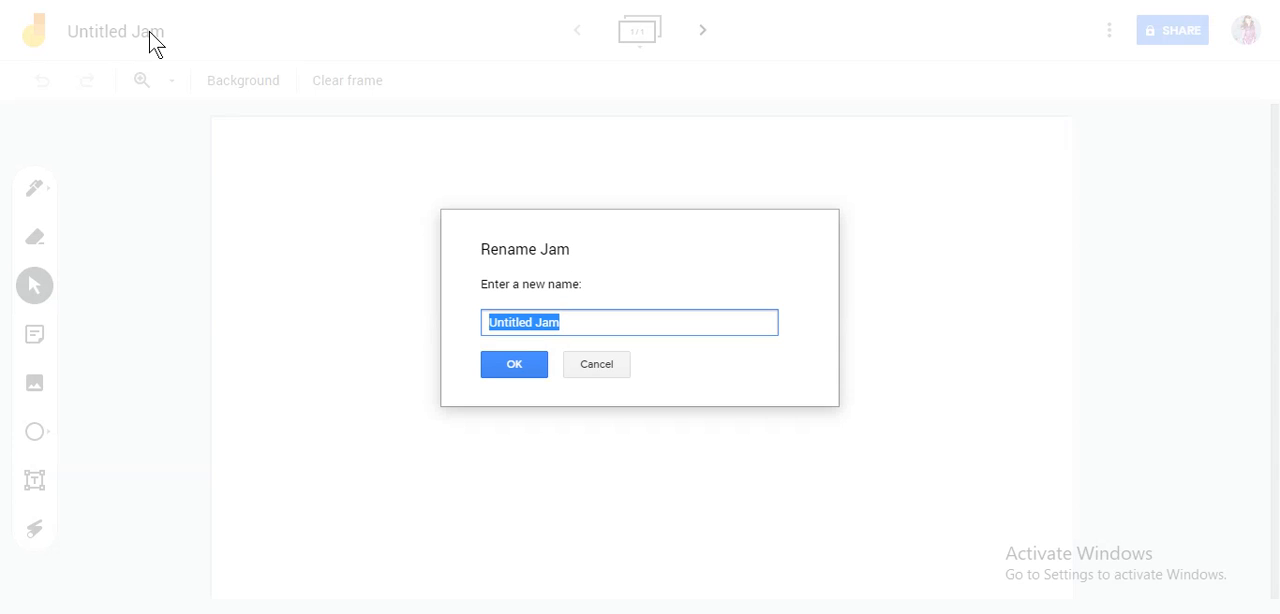
text(Sc)
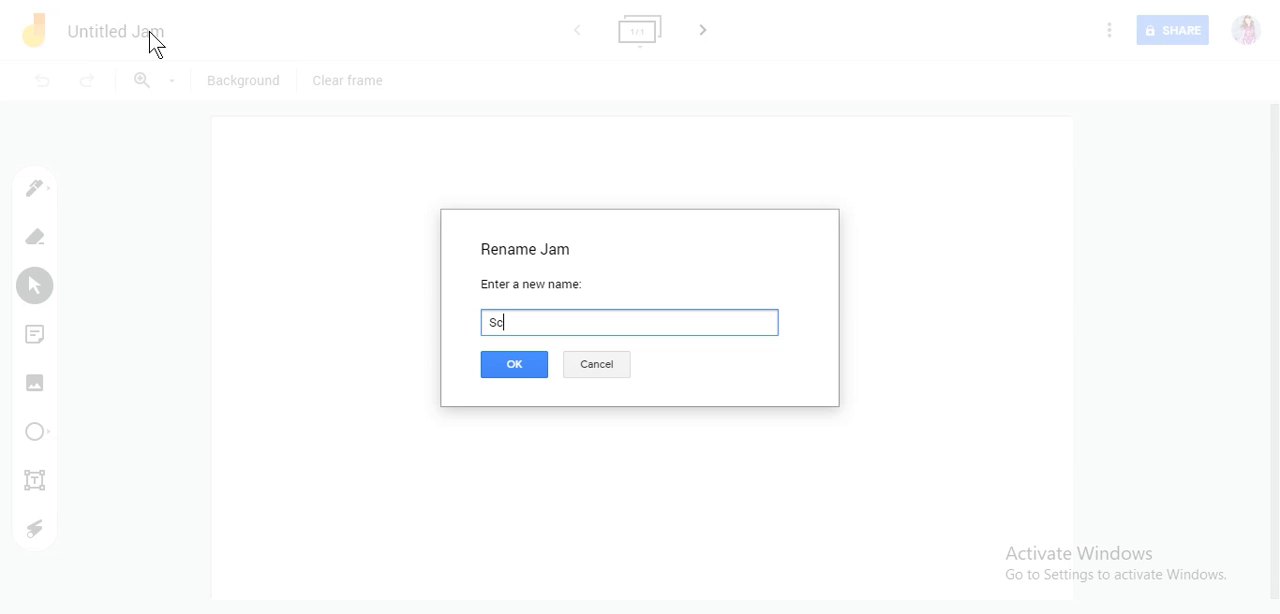
text( Class 5th Sept)
click(531, 366)
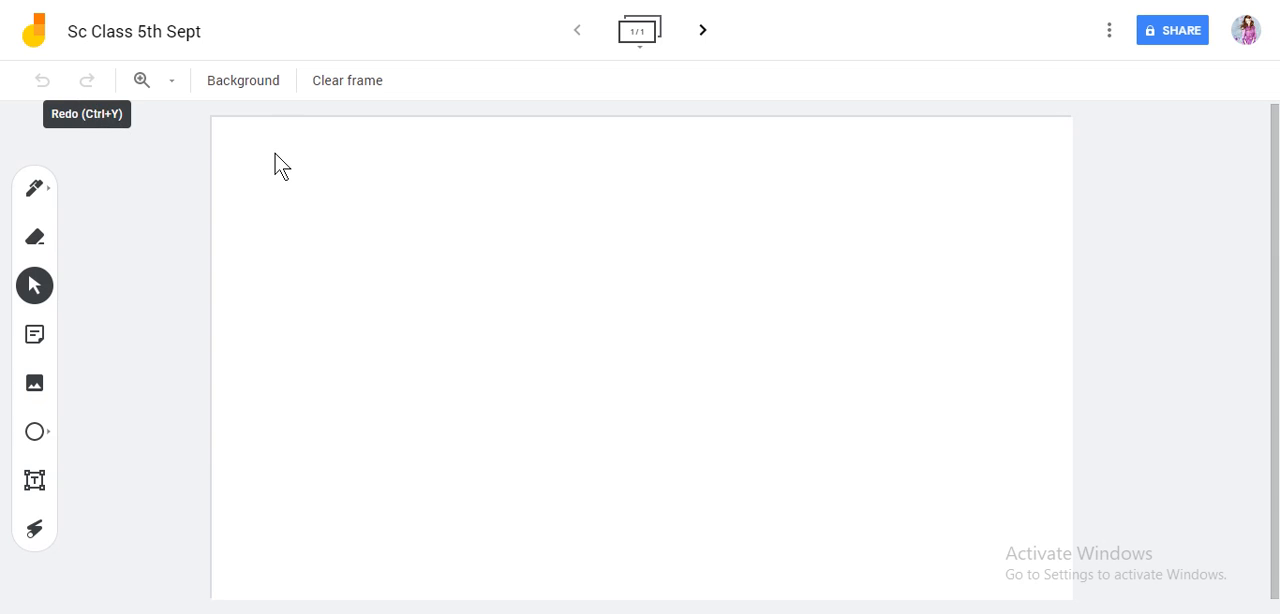
Step: Set the zoom level of the jam's frame to 50%
click(172, 95)
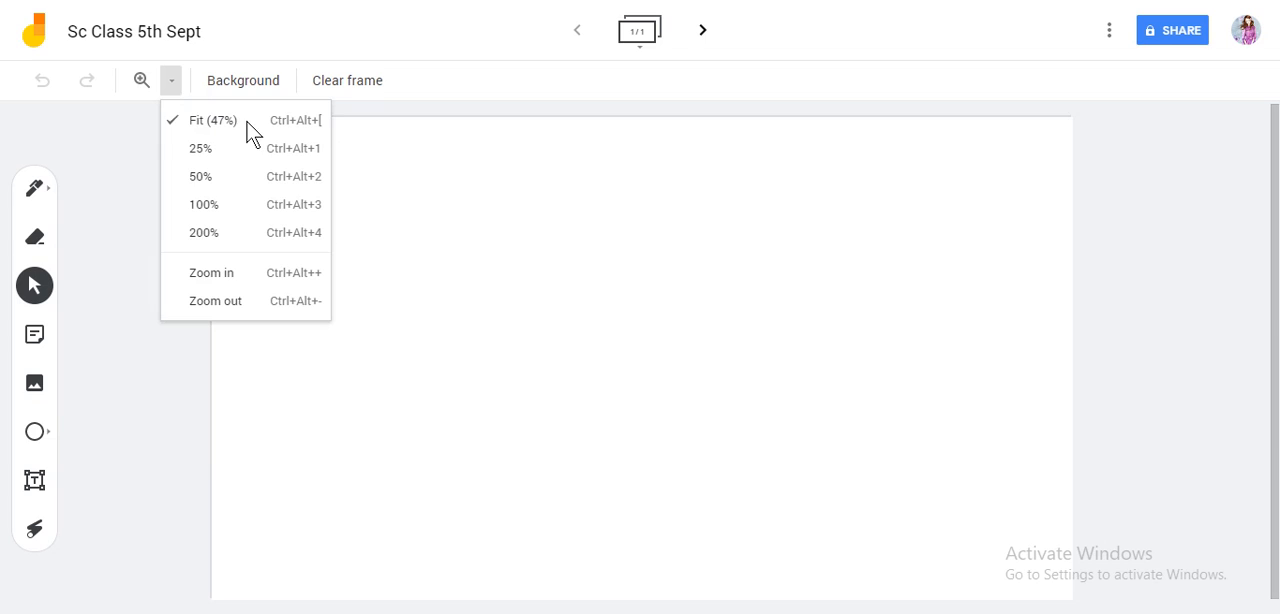
click(251, 188)
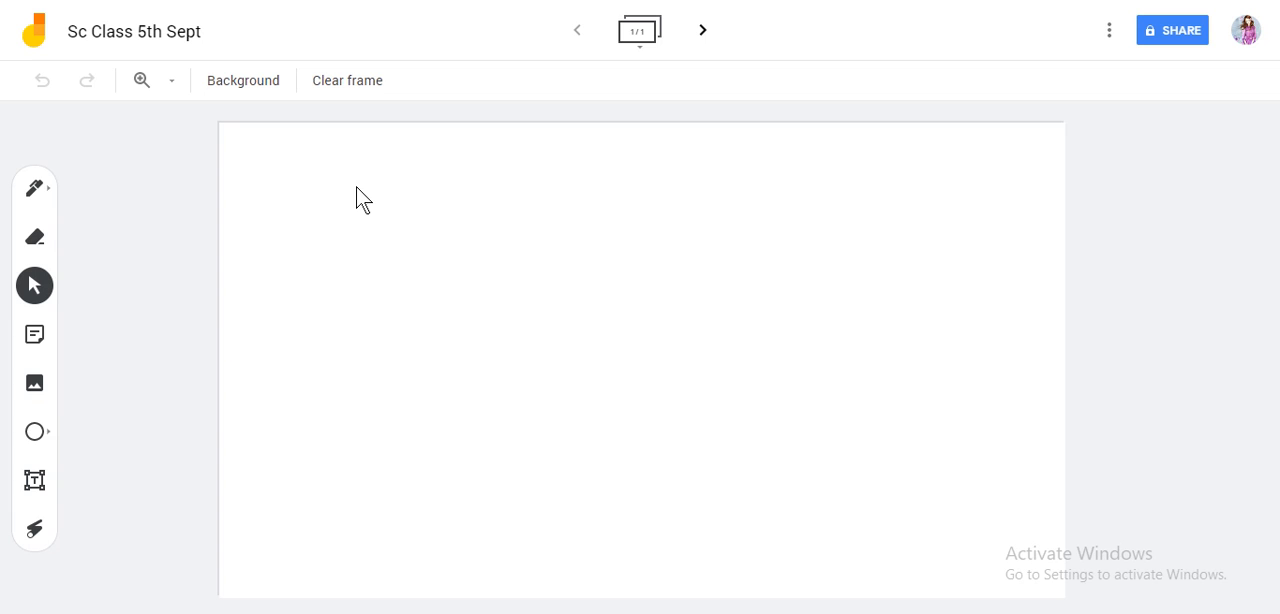
Step: Try the dotted, lined, white grid, grey grid and blue backgrounds on the frame one after another
click(259, 92)
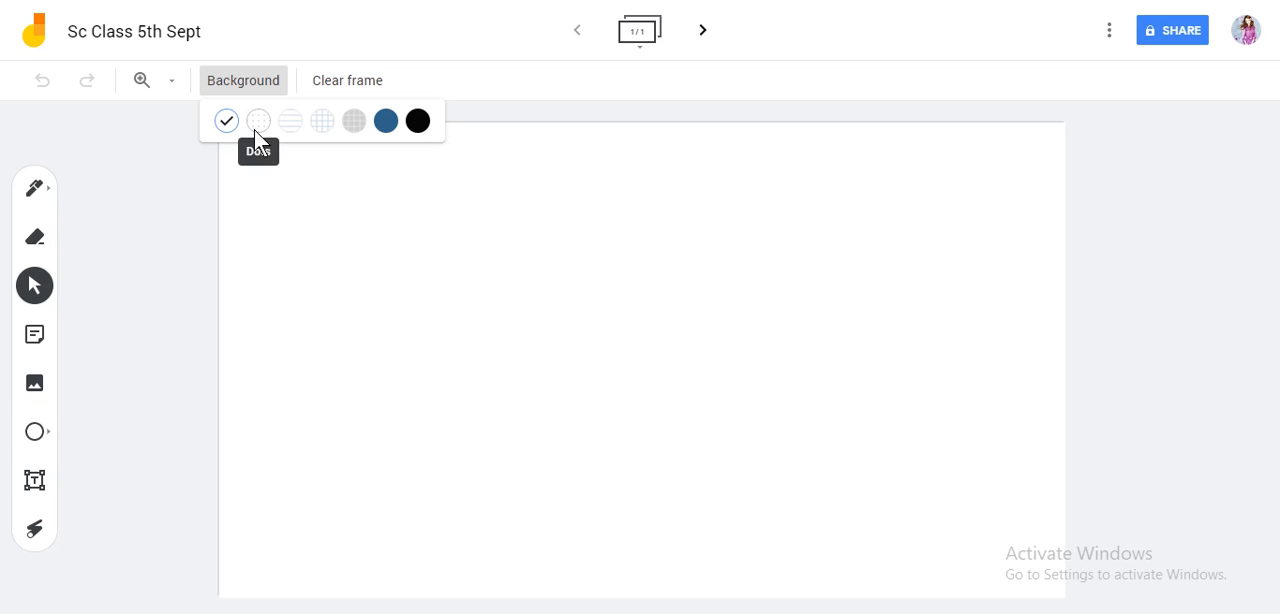
click(259, 122)
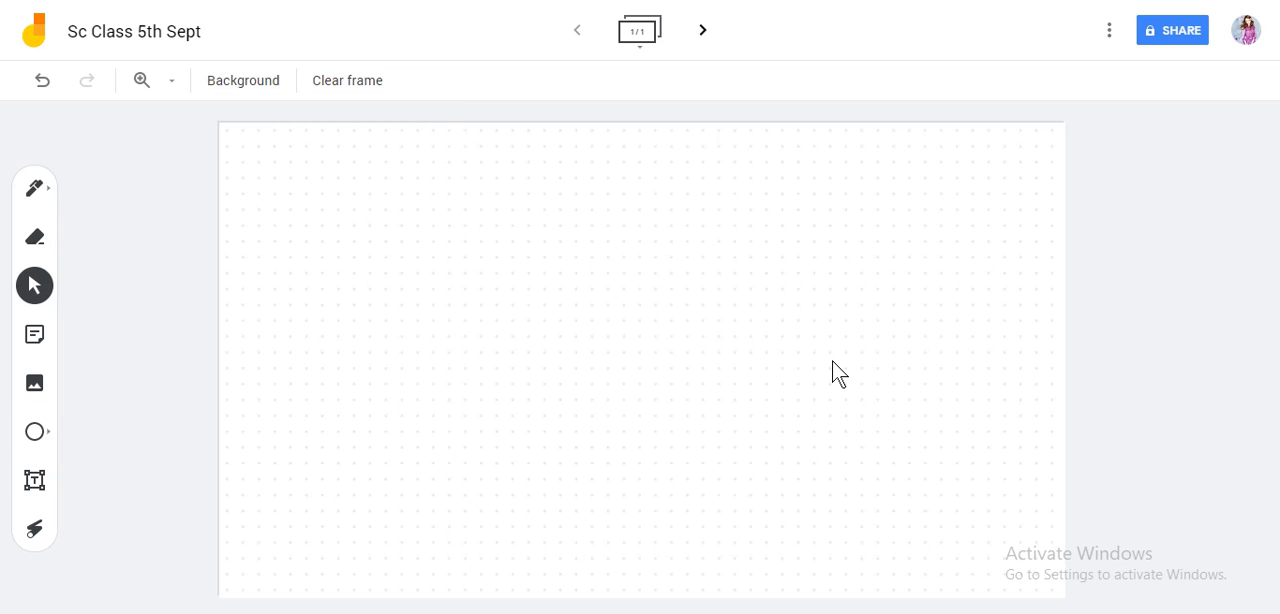
click(275, 92)
click(288, 126)
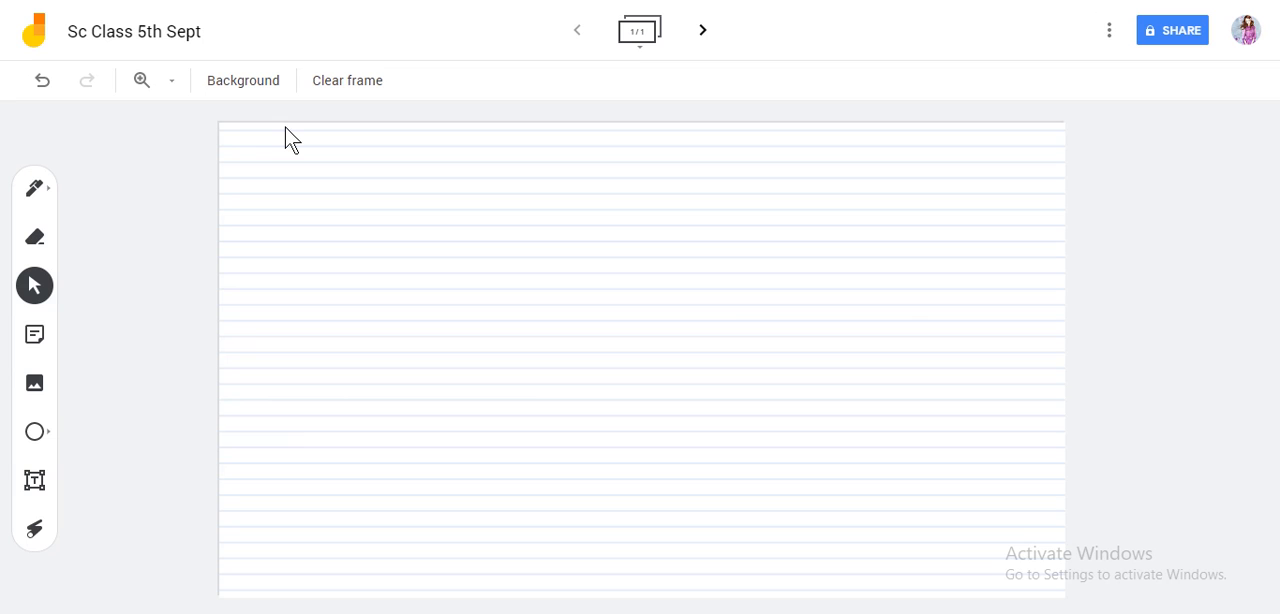
click(268, 88)
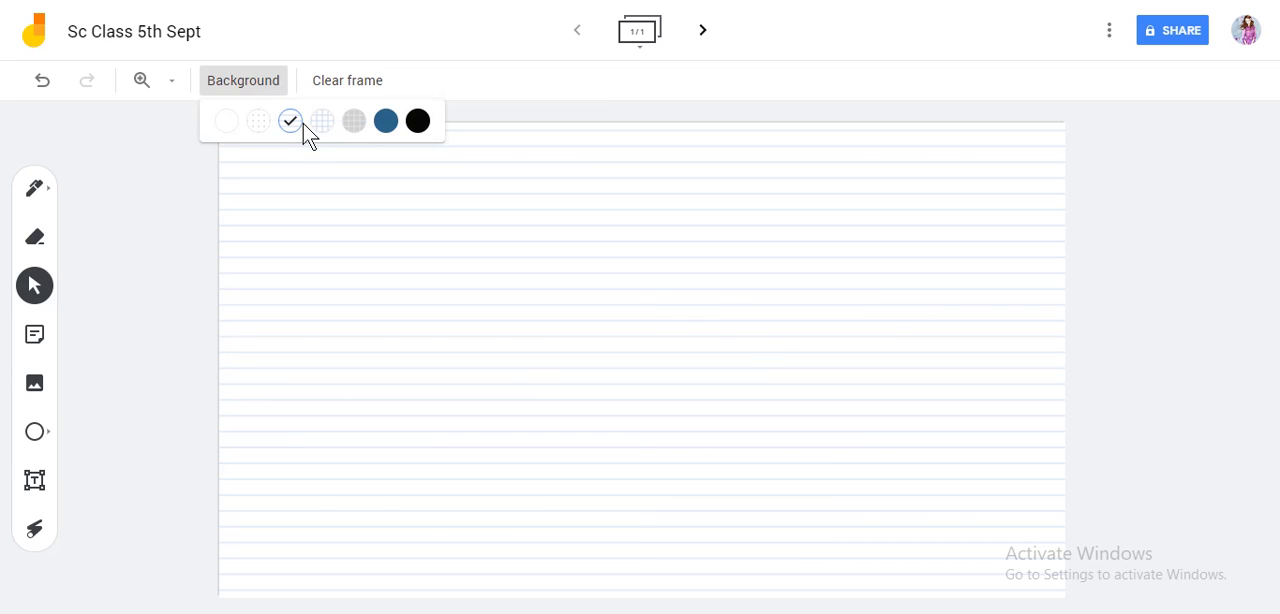
click(321, 124)
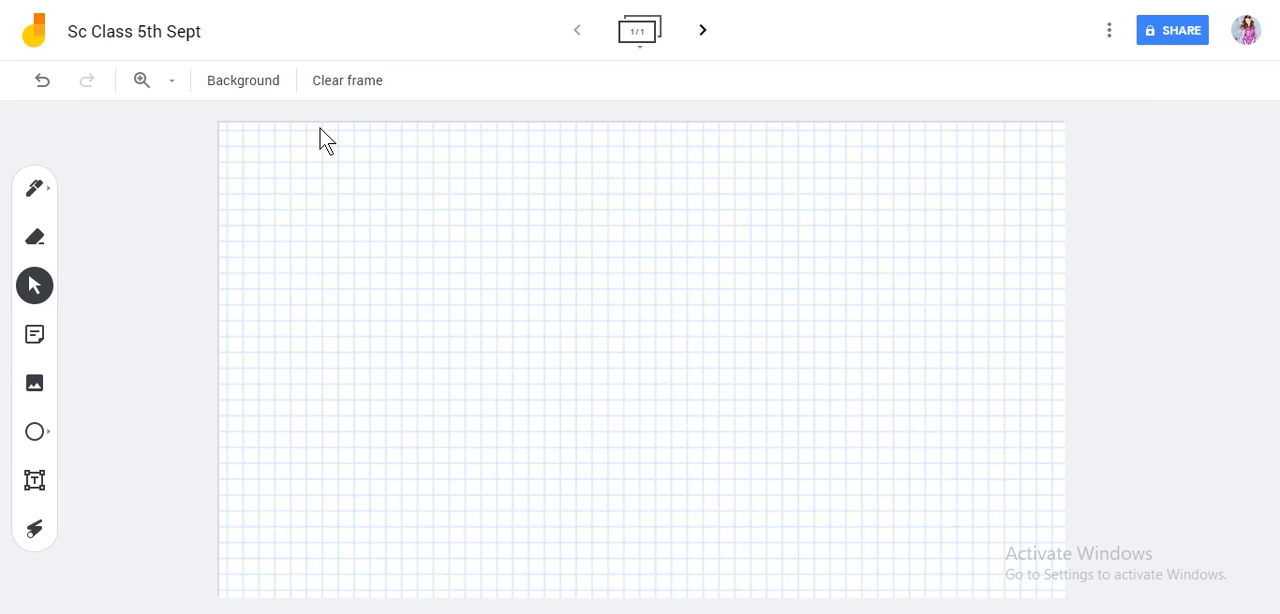
click(277, 90)
click(352, 124)
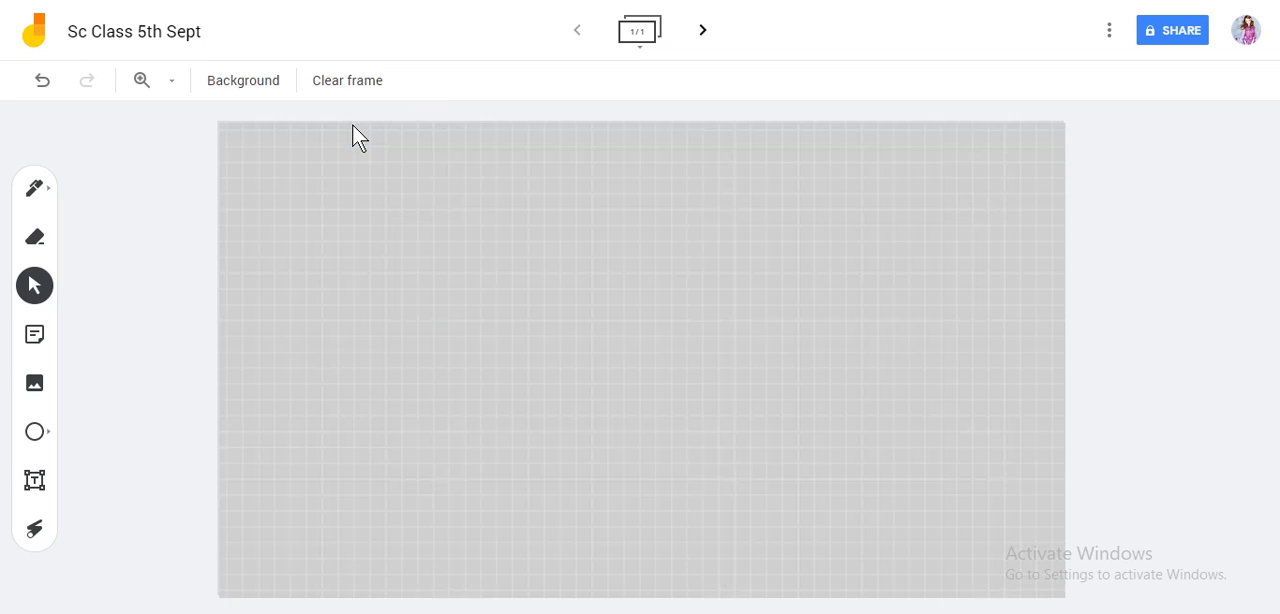
click(241, 90)
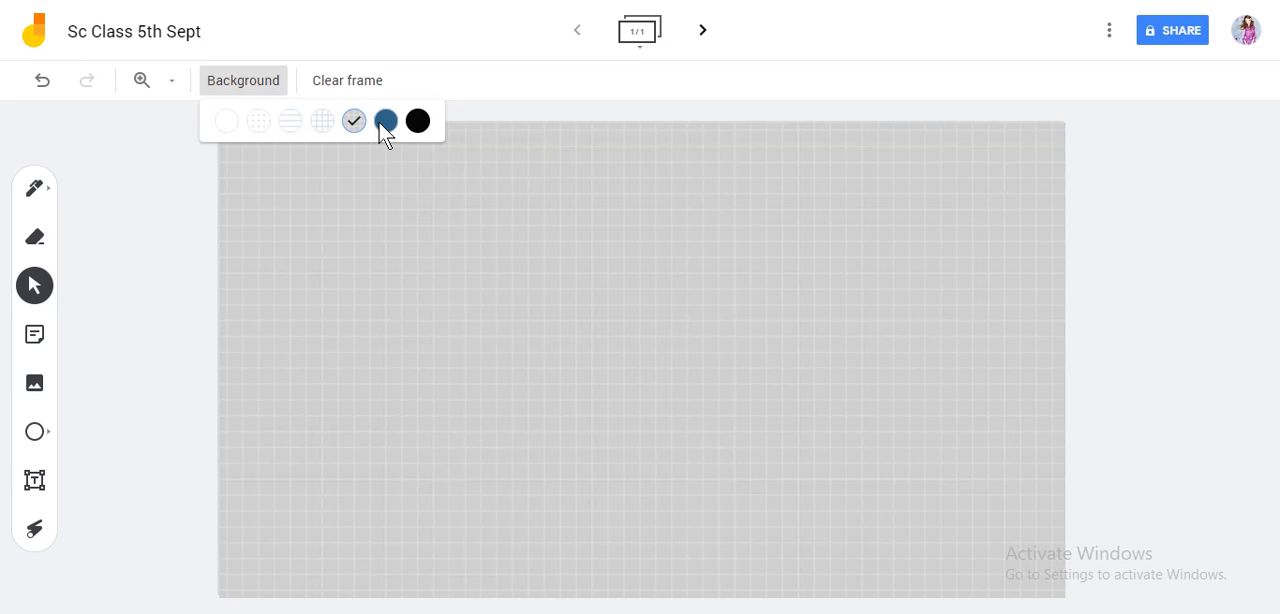
click(385, 122)
Step: Set the frame's background to black
click(250, 89)
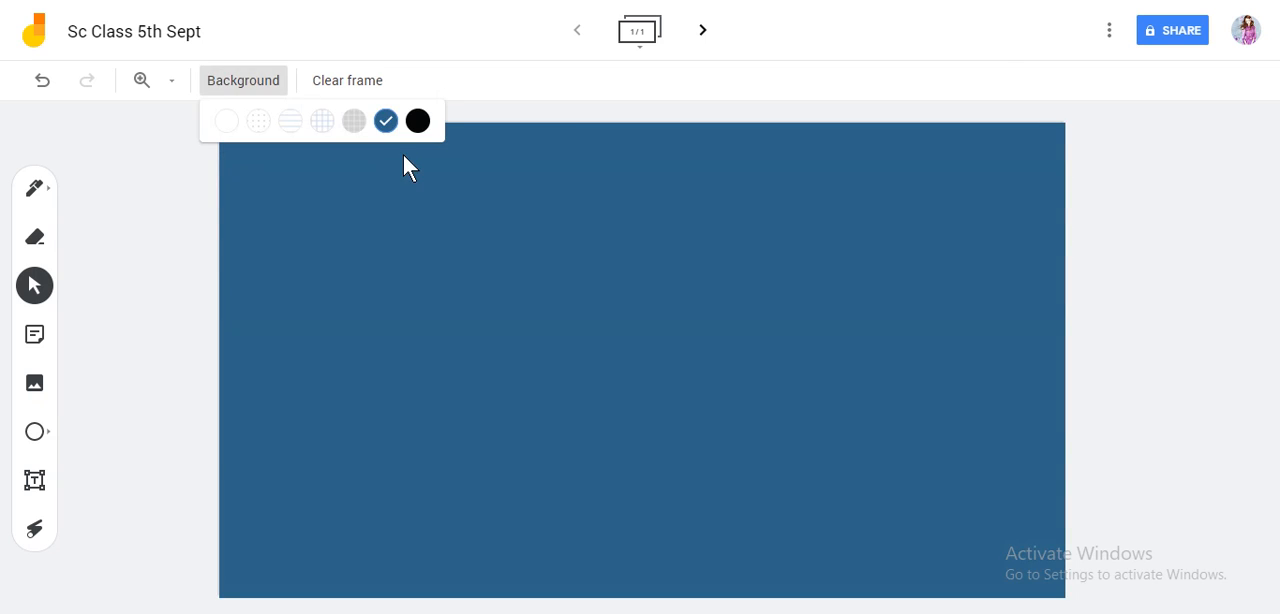
click(417, 121)
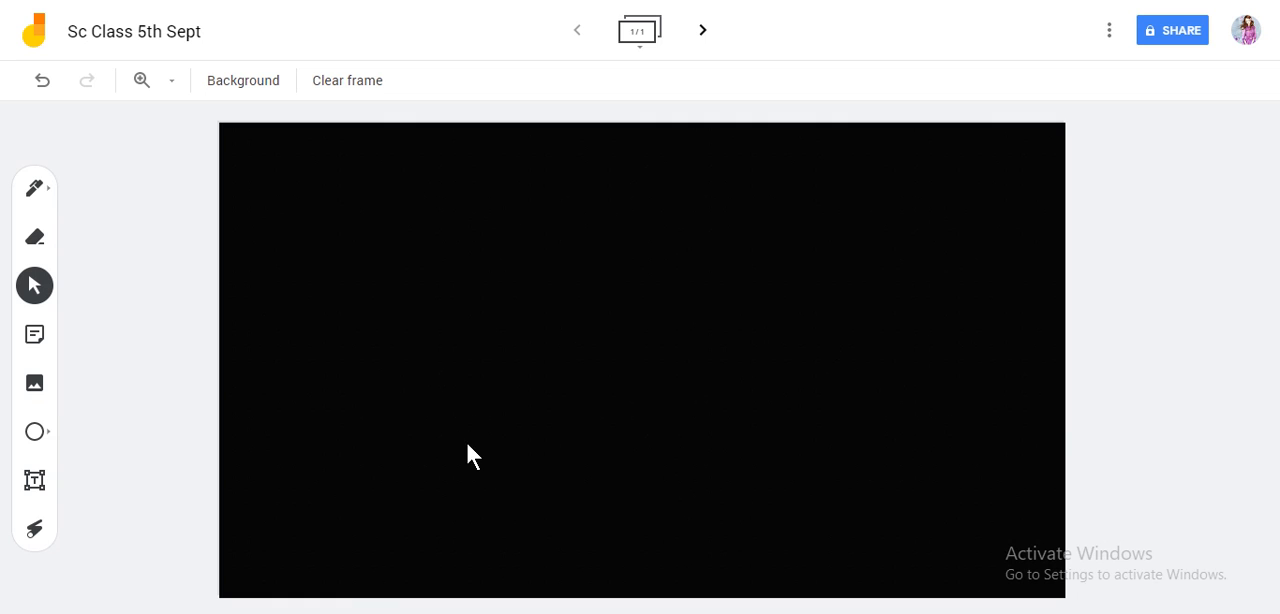
Step: Handwrite "Hello" with the orange Pen in the upper-left area of the black frame
click(36, 190)
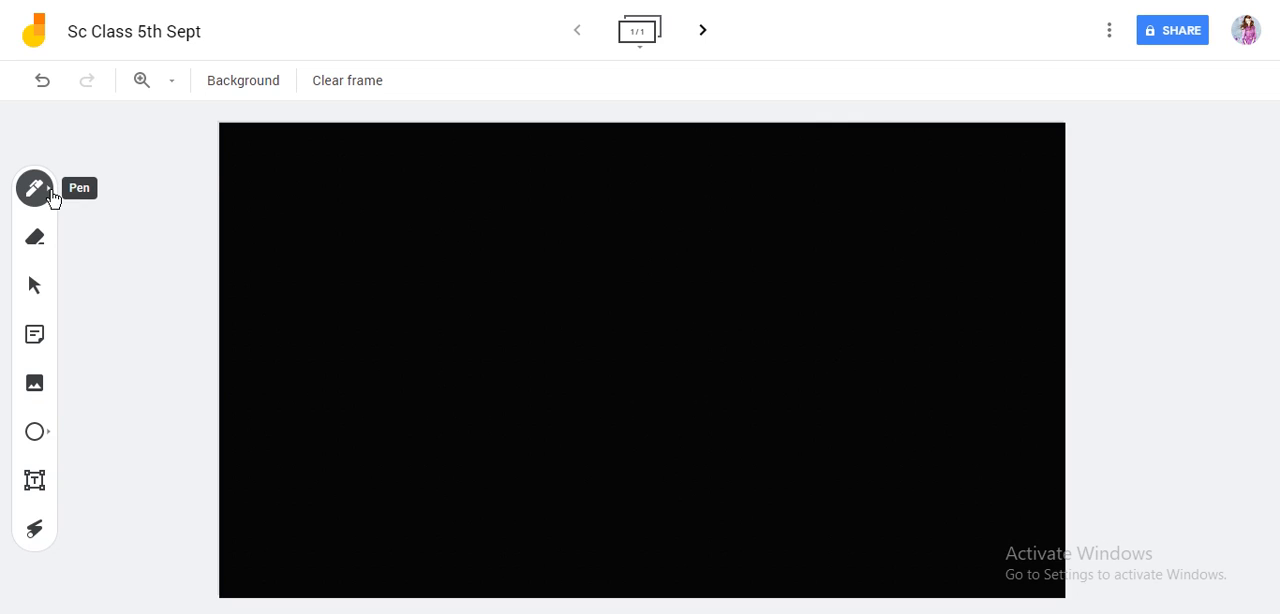
click(38, 192)
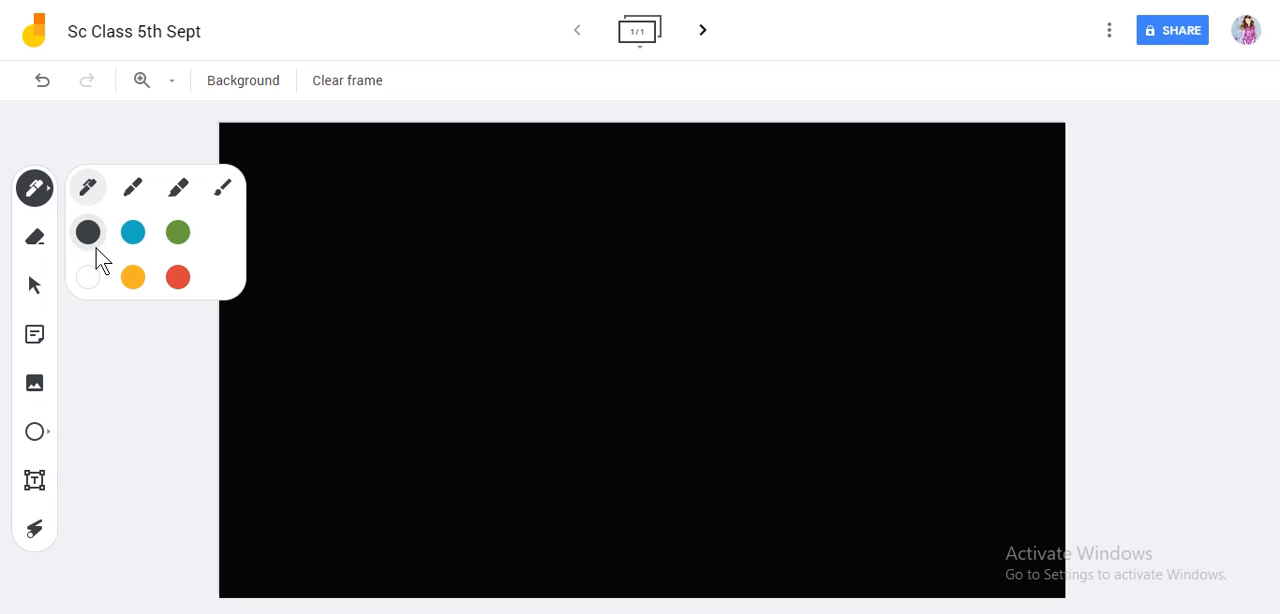
click(135, 280)
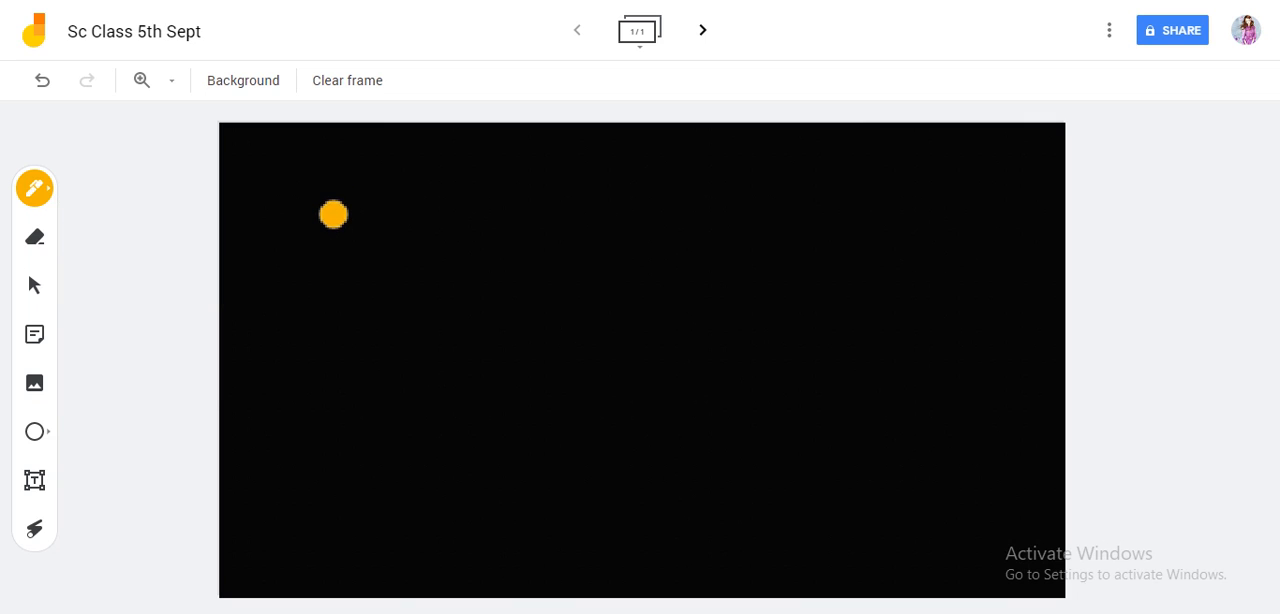
mouse_move(327, 207)
mouse_down()
mouse_move(336, 172)
mouse_move(328, 247)
mouse_up()
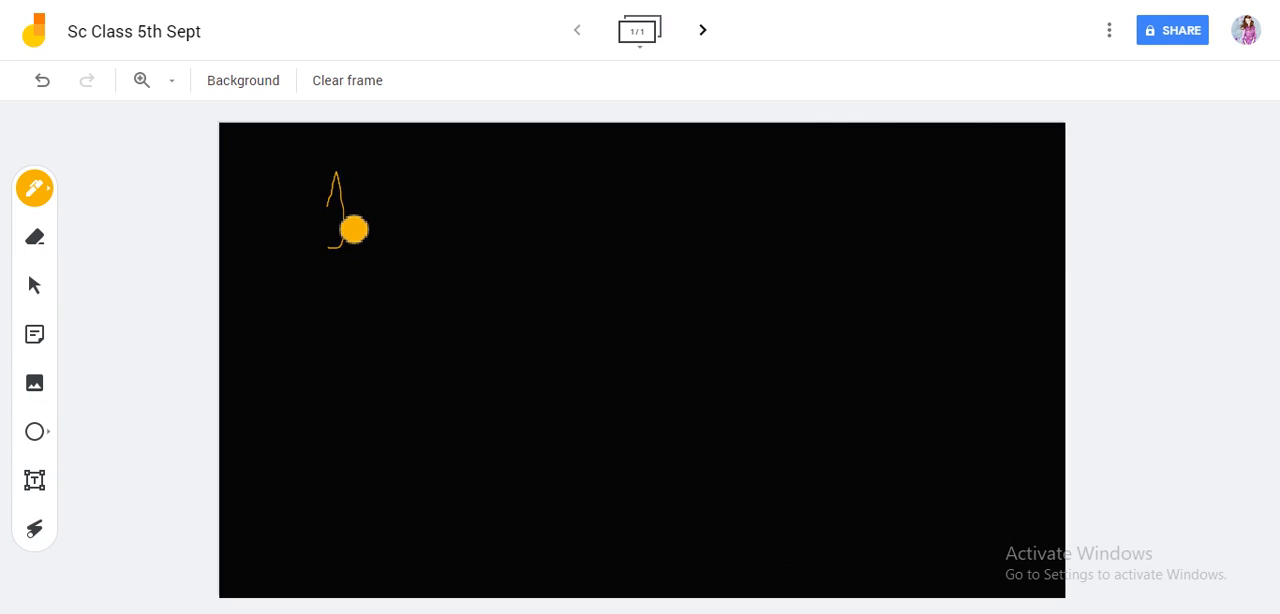
drag(362, 205, 362, 216)
drag(348, 217, 368, 216)
mouse_move(369, 258)
mouse_down()
mouse_move(406, 223)
mouse_move(463, 223)
mouse_up()
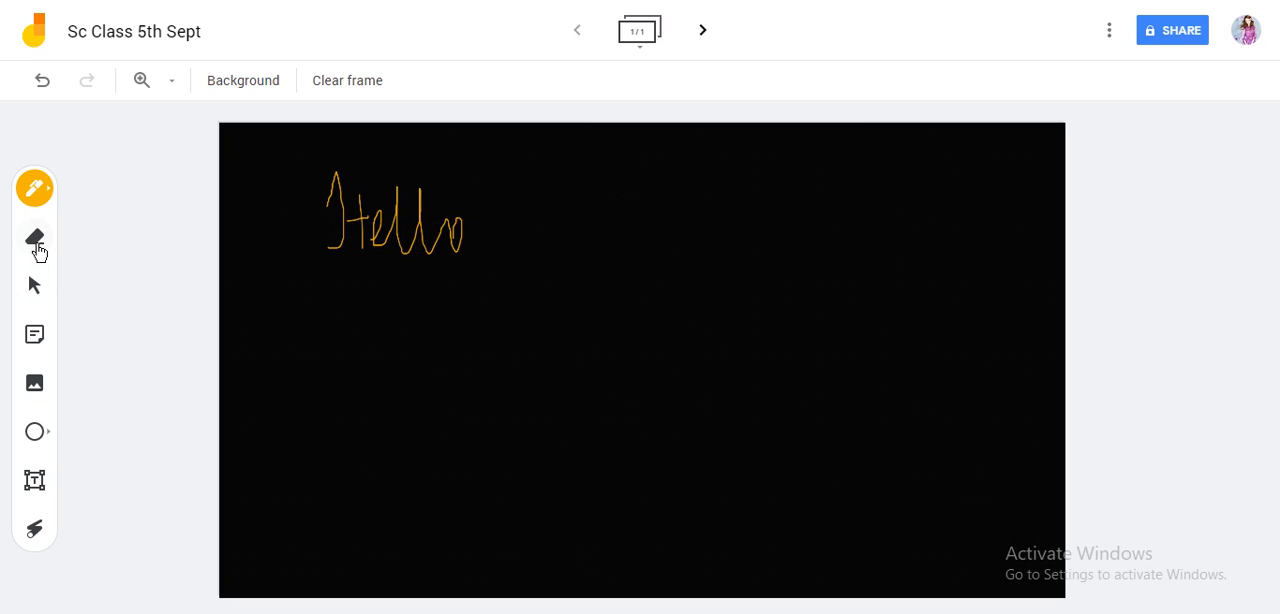
Step: Erase the handwritten "Hello" completely from the frame and return to the Select tool
click(37, 249)
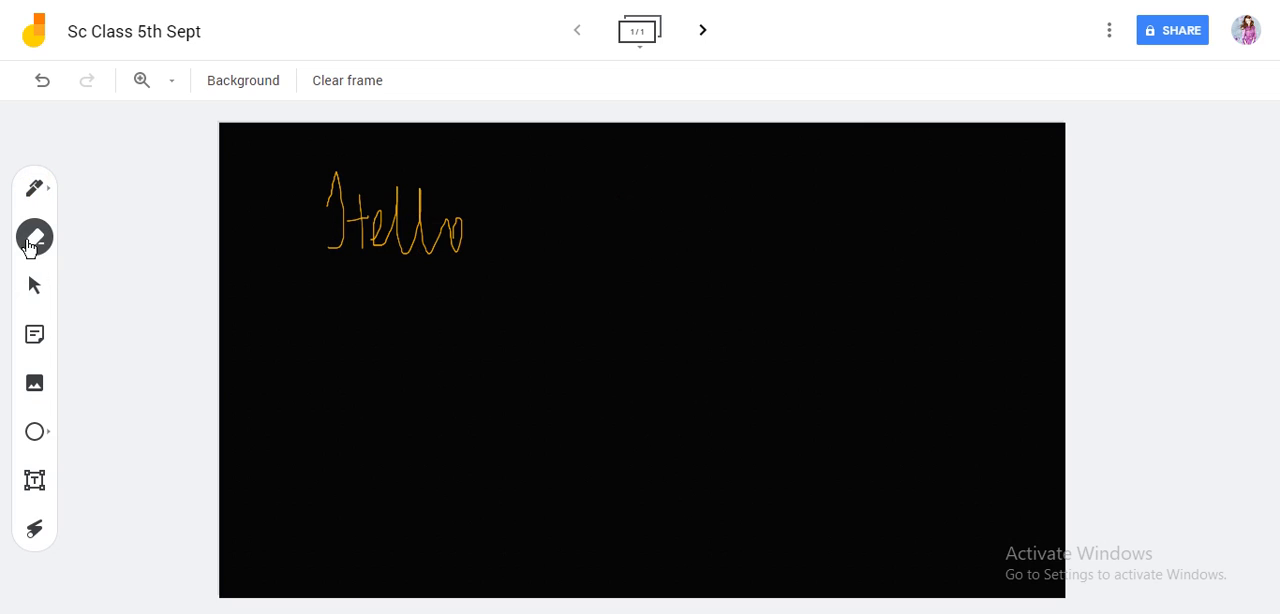
mouse_move(326, 183)
mouse_down()
mouse_move(349, 283)
mouse_move(326, 243)
mouse_move(361, 193)
mouse_move(386, 203)
mouse_move(409, 274)
mouse_move(426, 234)
mouse_move(451, 266)
mouse_move(460, 203)
mouse_up()
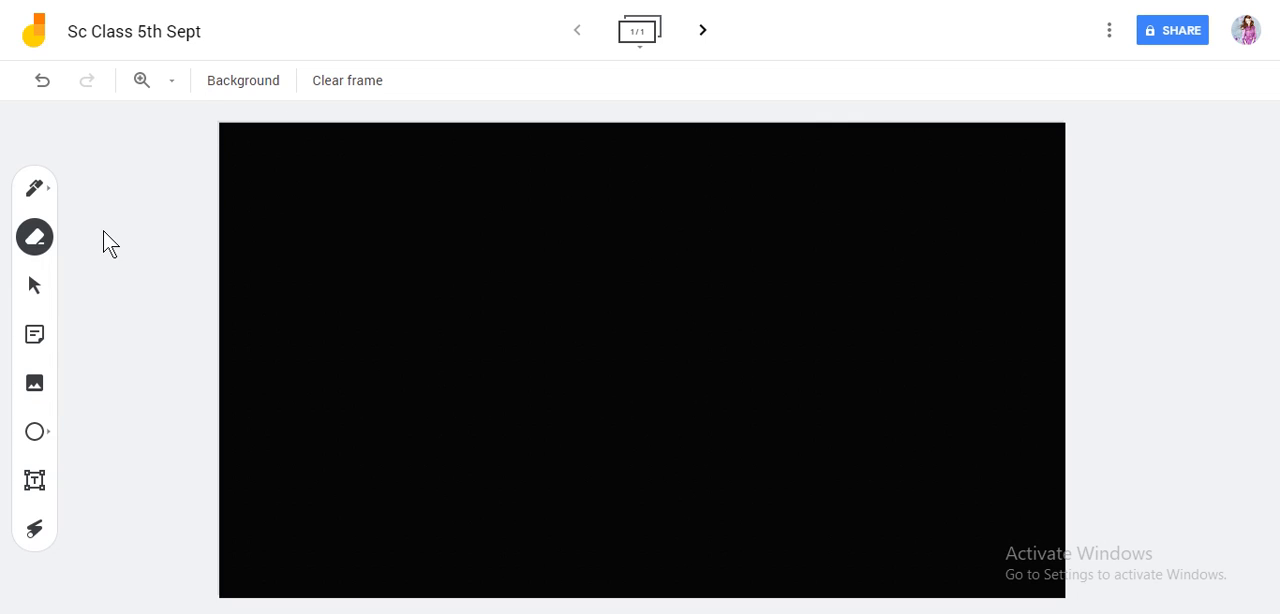
click(34, 286)
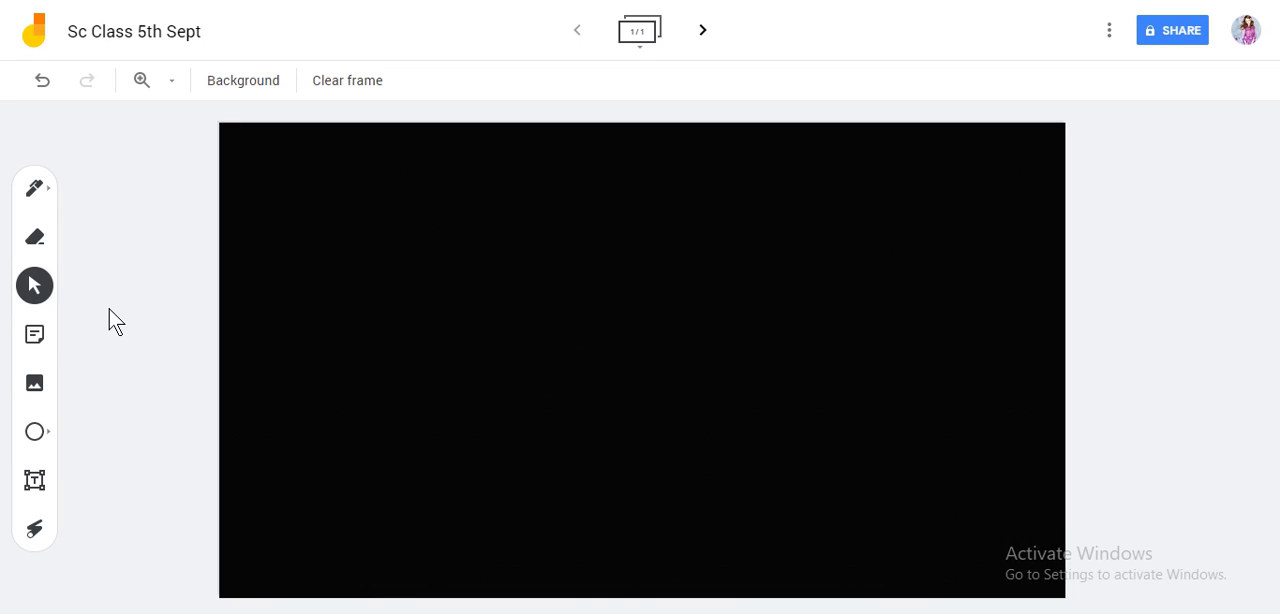
Step: Add a yellow sticky note reading "Hi.. Please submit your assignment 2moro" to the frame
click(36, 338)
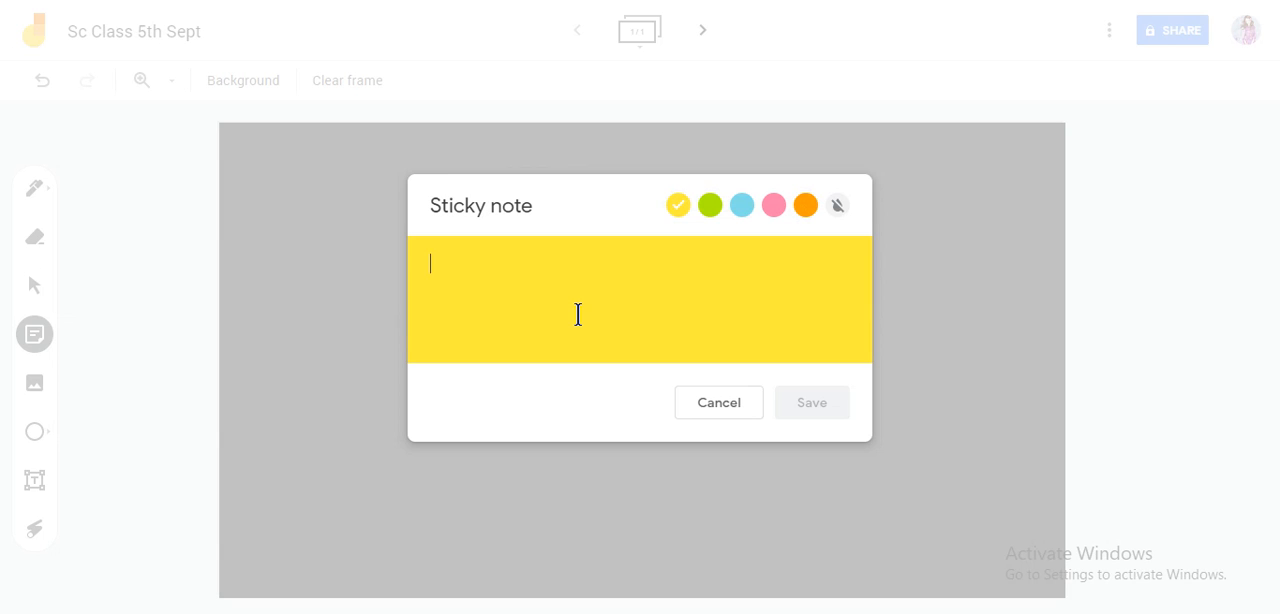
text(Hi)
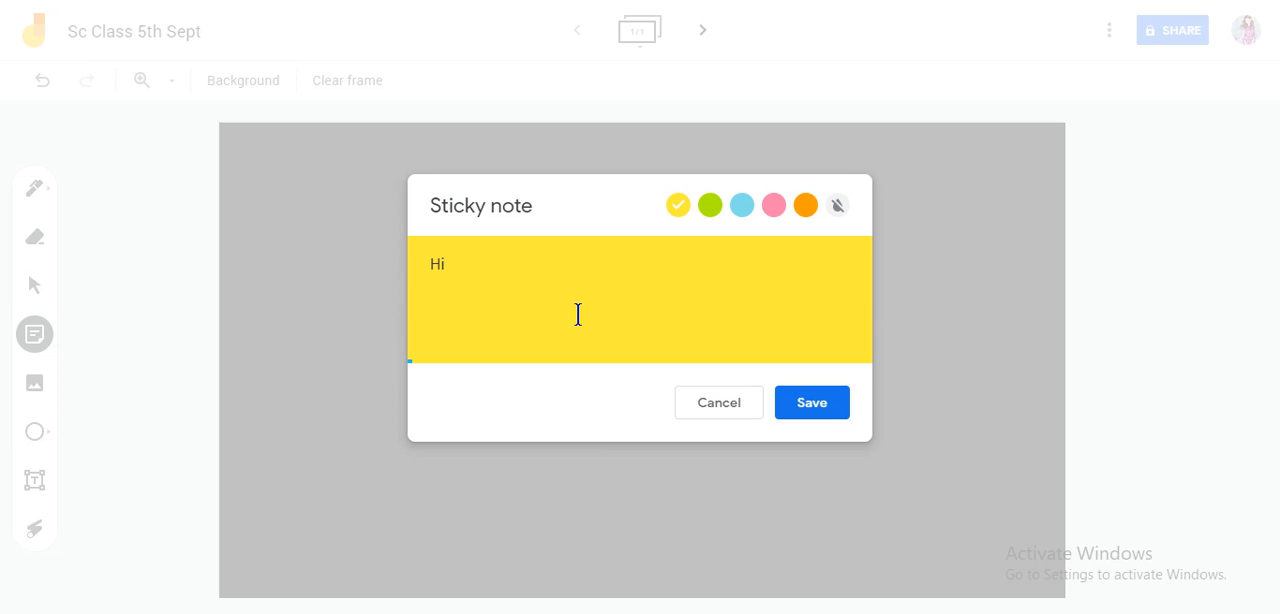
text(.. Please submit y)
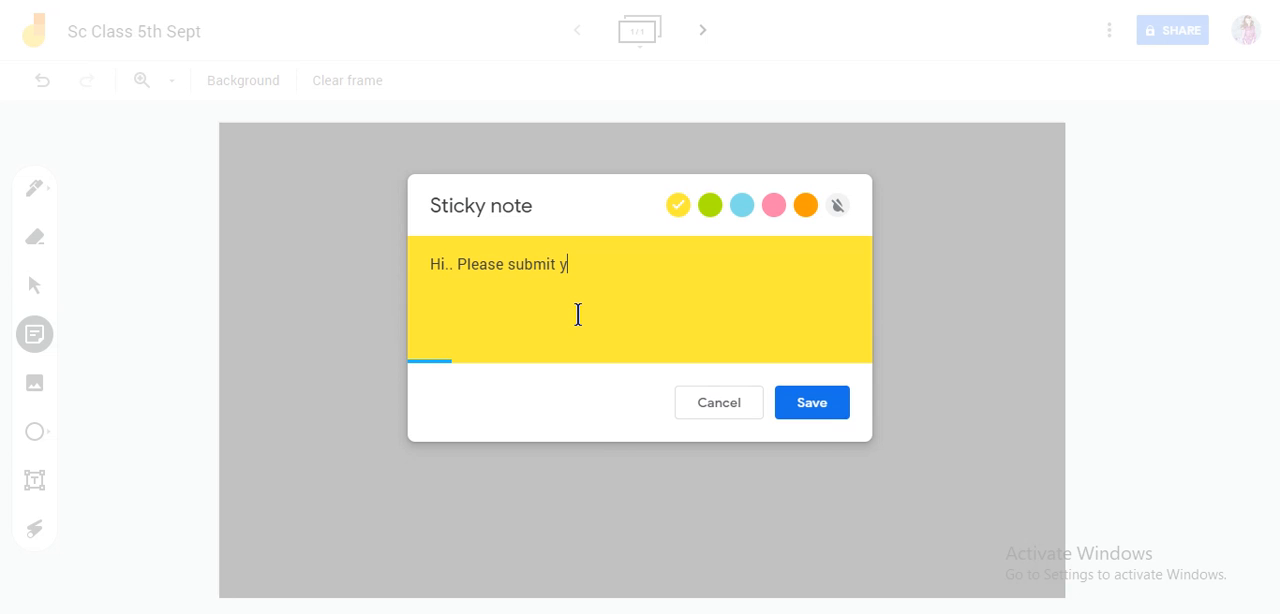
text(our assignment )
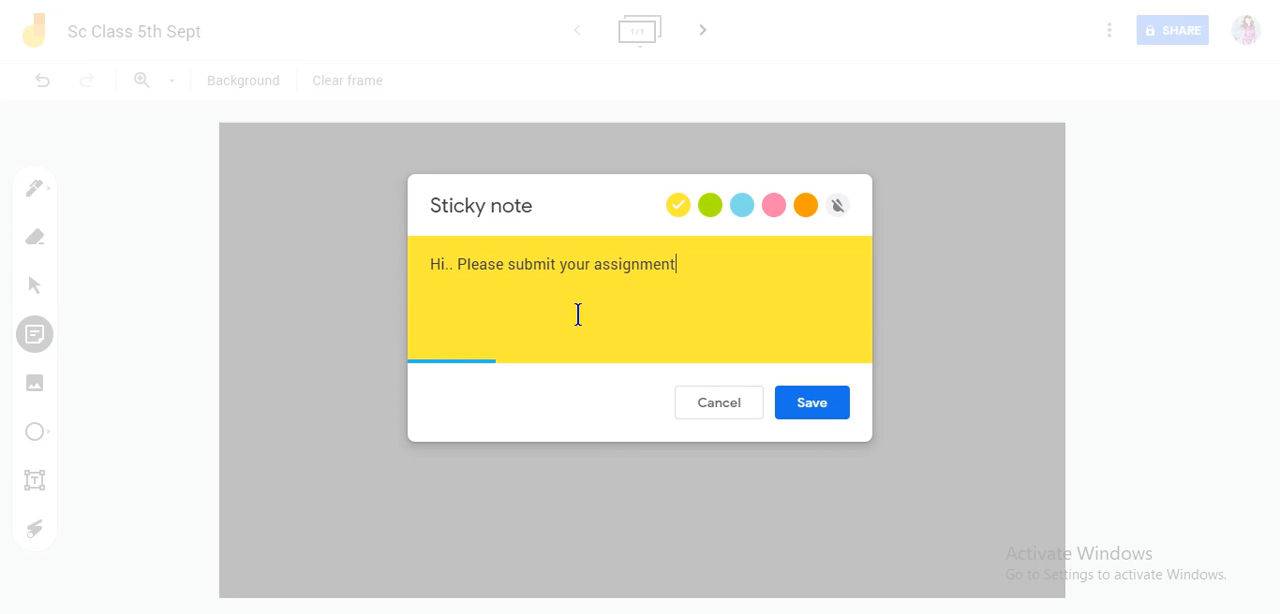
text(2mot)
key(BackSpace)
text(ro)
click(837, 401)
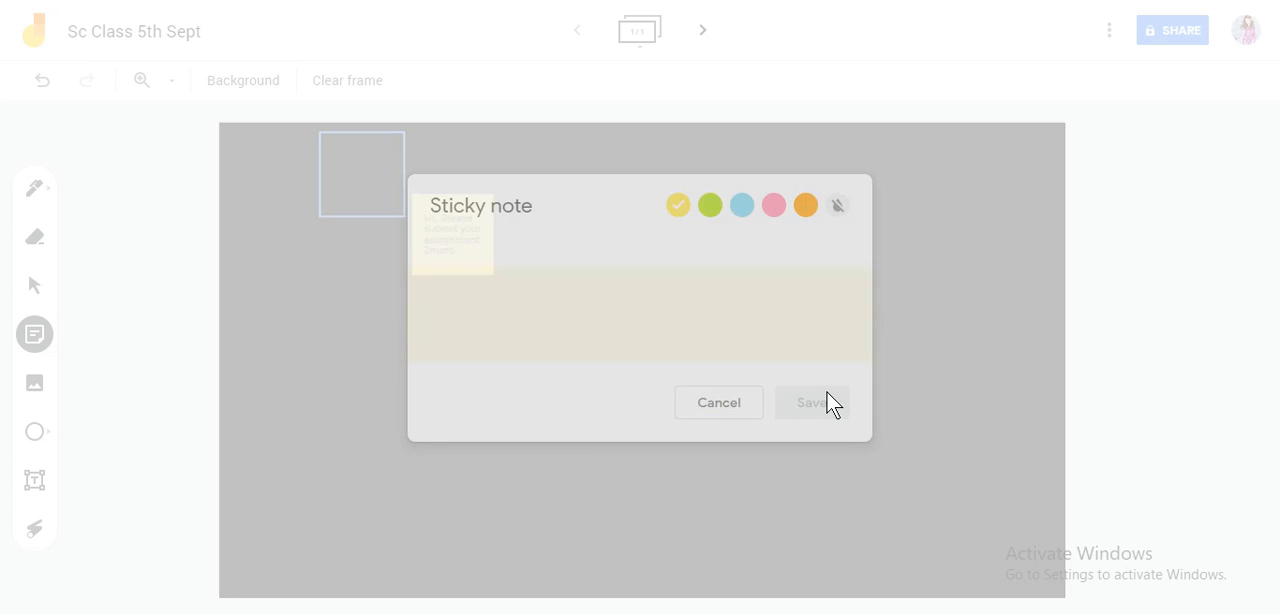
Step: Enlarge the yellow sticky note to about two and a half times its width, keeping its upper-left corner in place
click(369, 284)
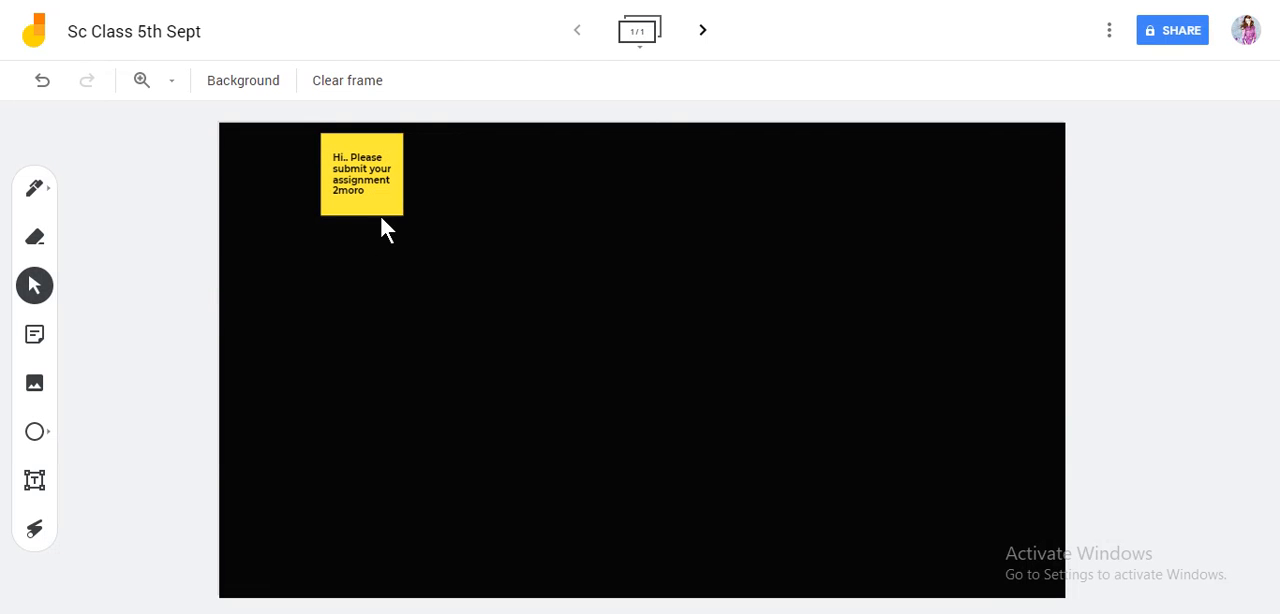
click(380, 204)
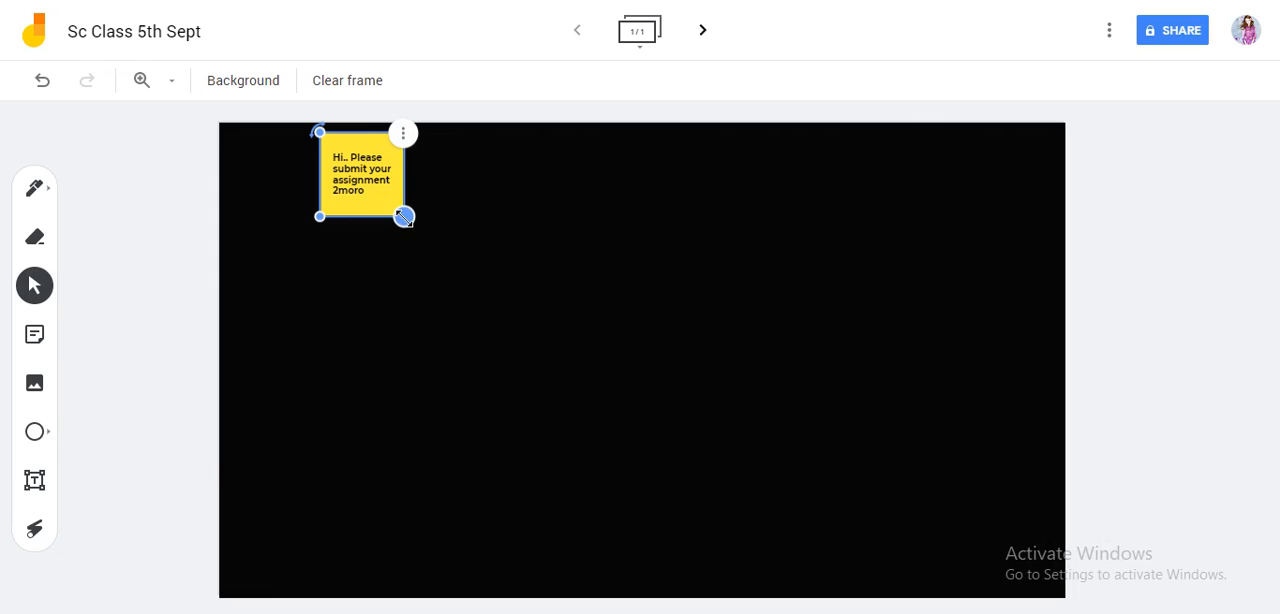
drag(399, 209, 510, 349)
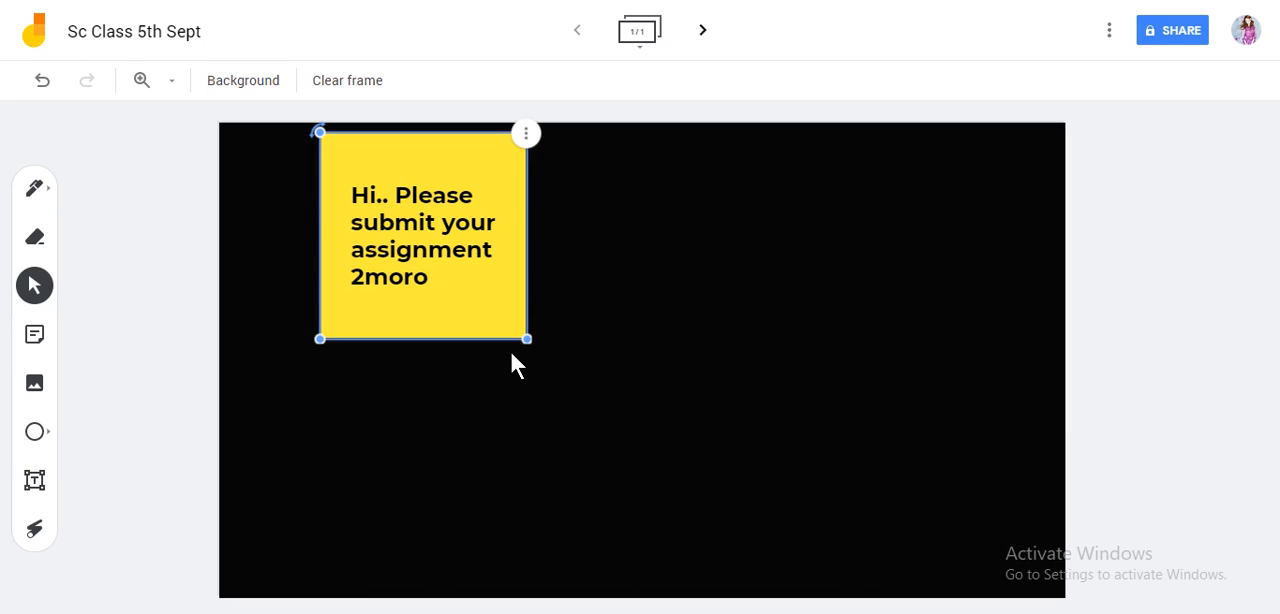
Step: Edit the sticky note's text to read "Hi.. Please submit your assignment 2moro..." and save it
click(526, 136)
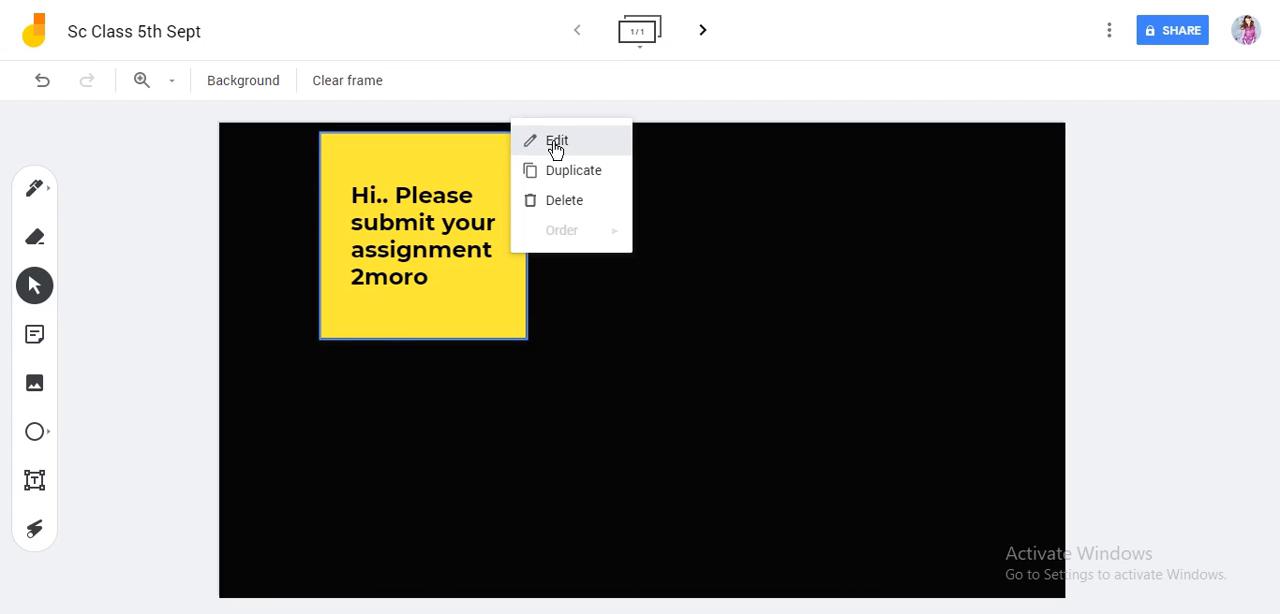
click(555, 142)
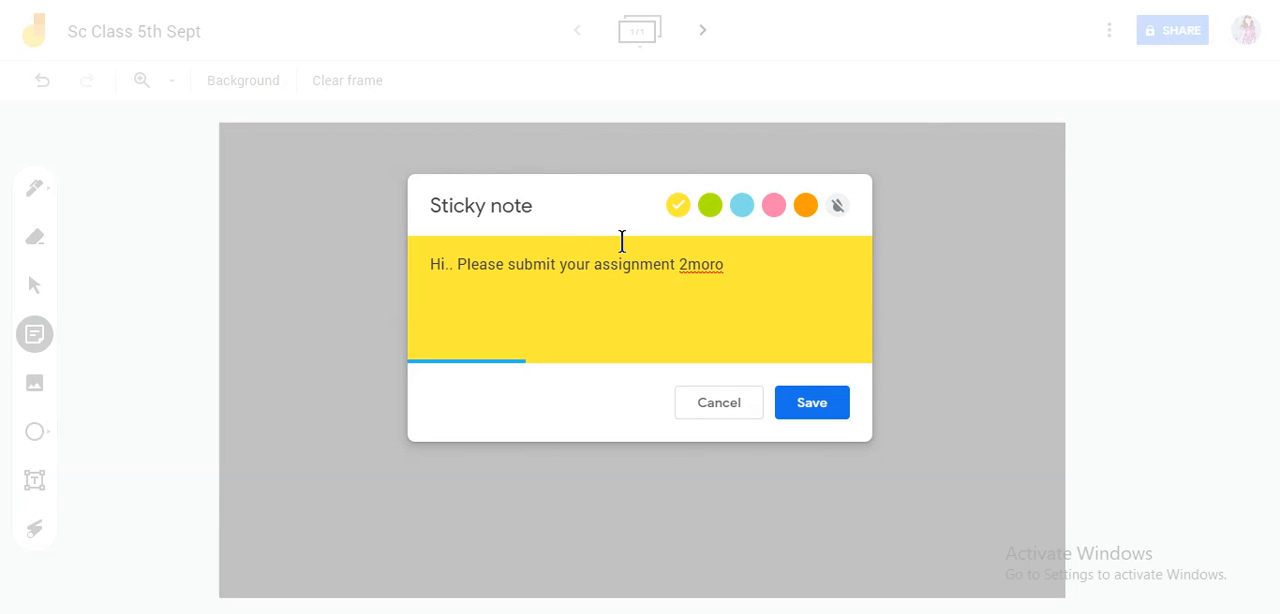
text(...)
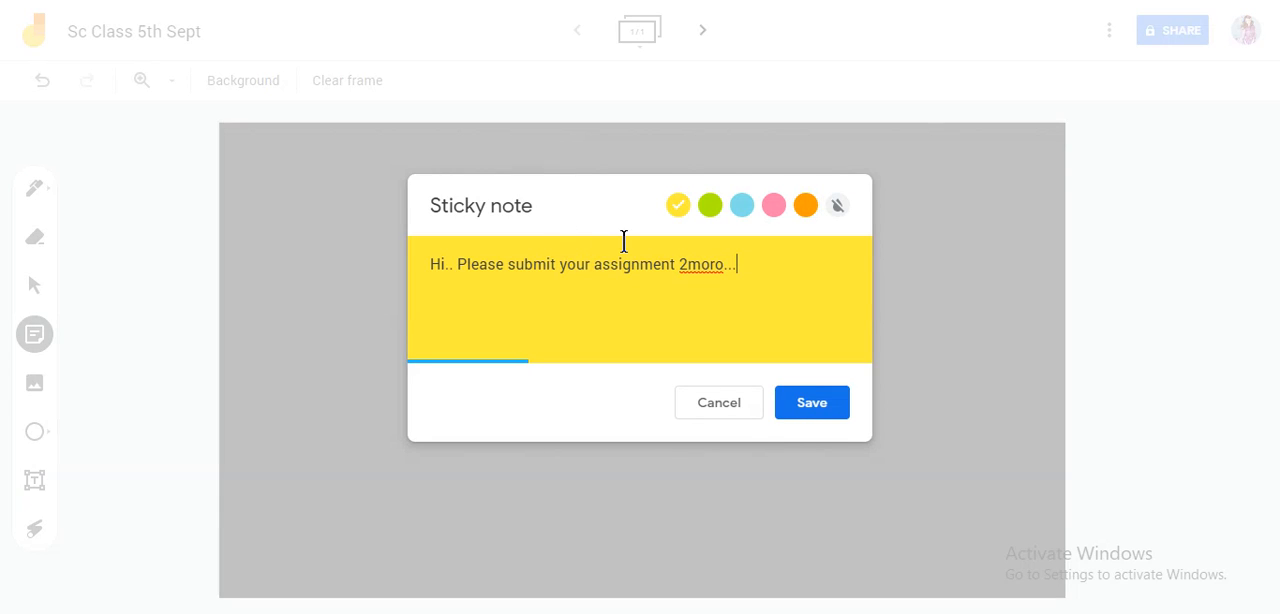
click(826, 401)
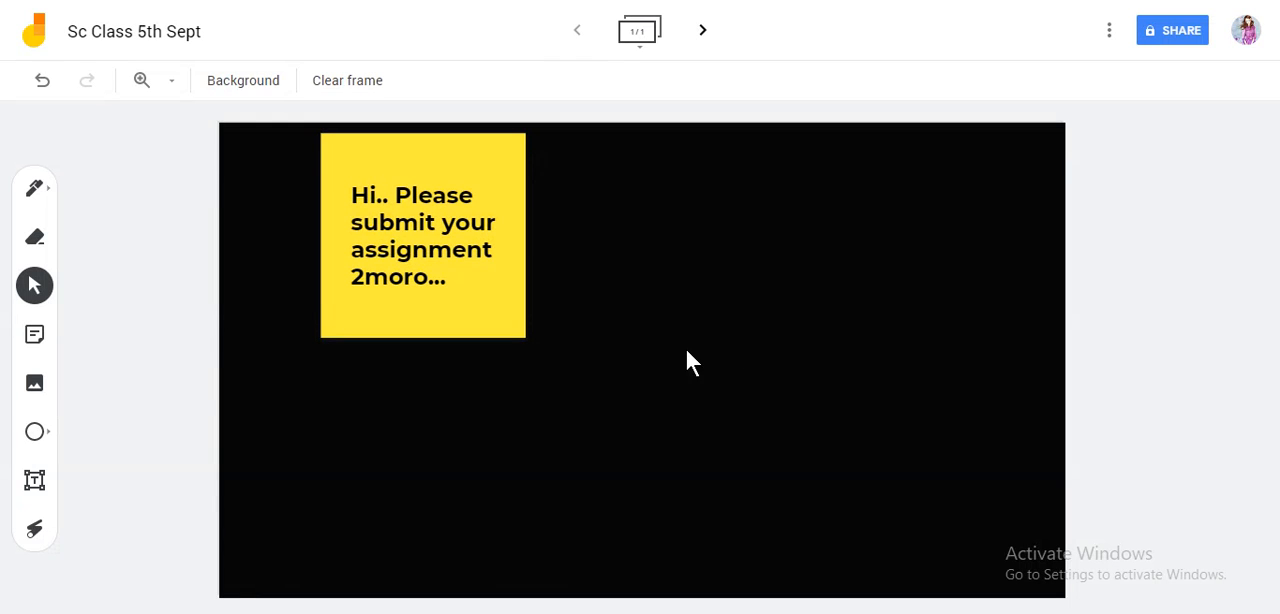
Step: Duplicate the sticky note, place the copy beside the original, and make the copy slightly smaller
click(515, 152)
click(526, 132)
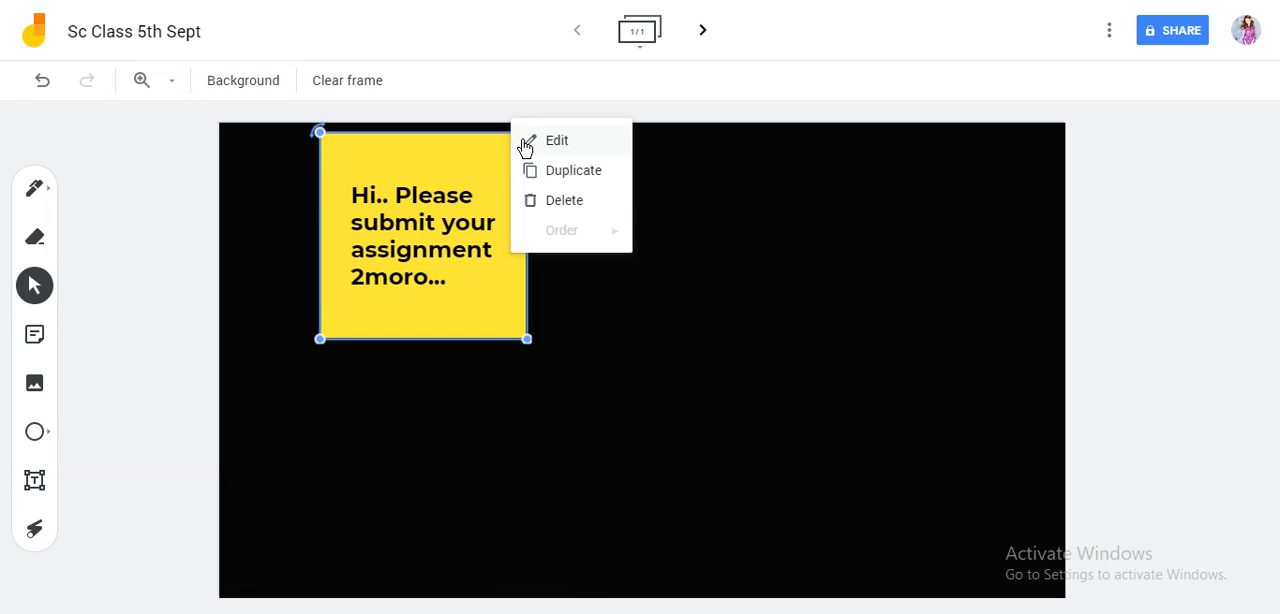
click(578, 180)
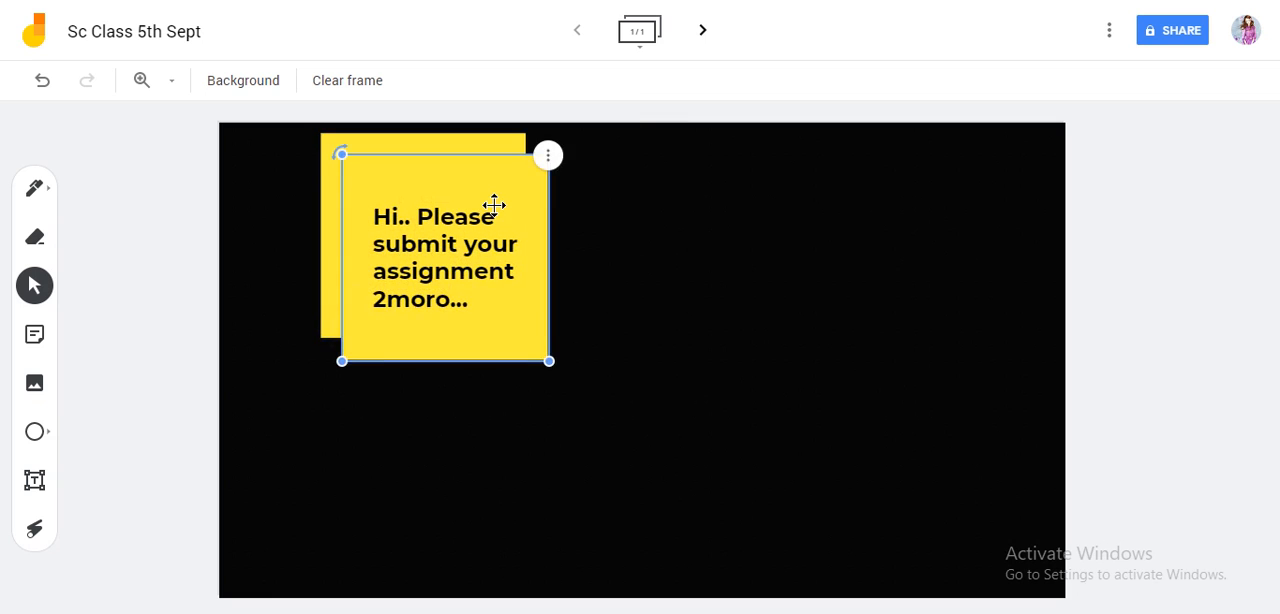
drag(494, 200, 766, 188)
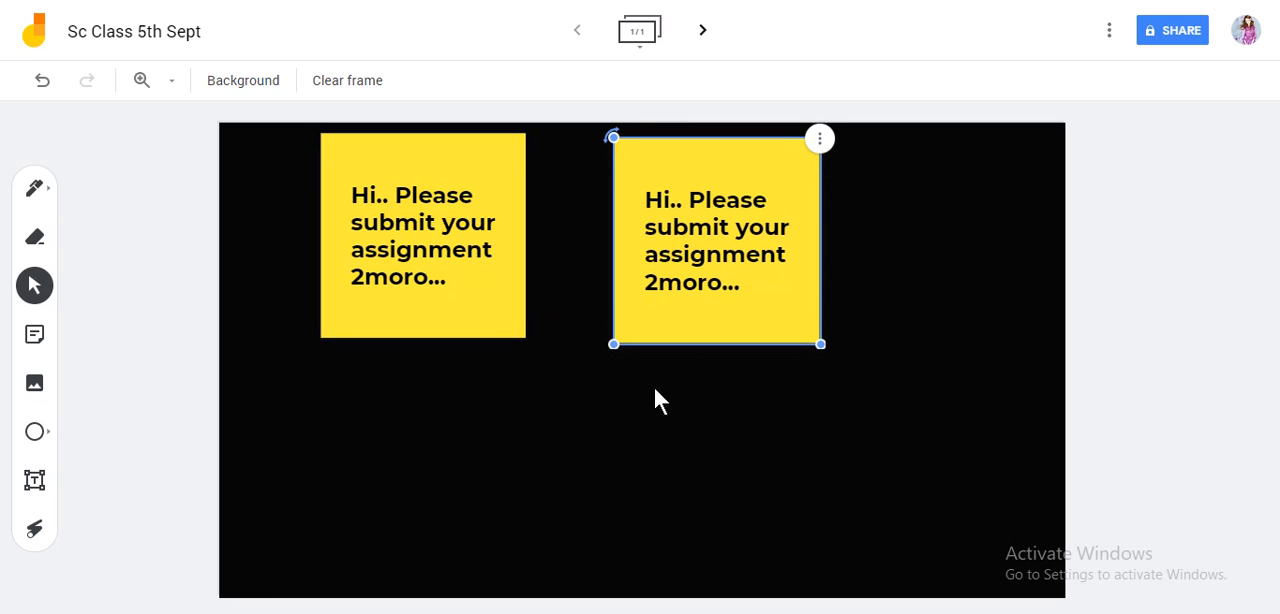
drag(613, 344, 656, 300)
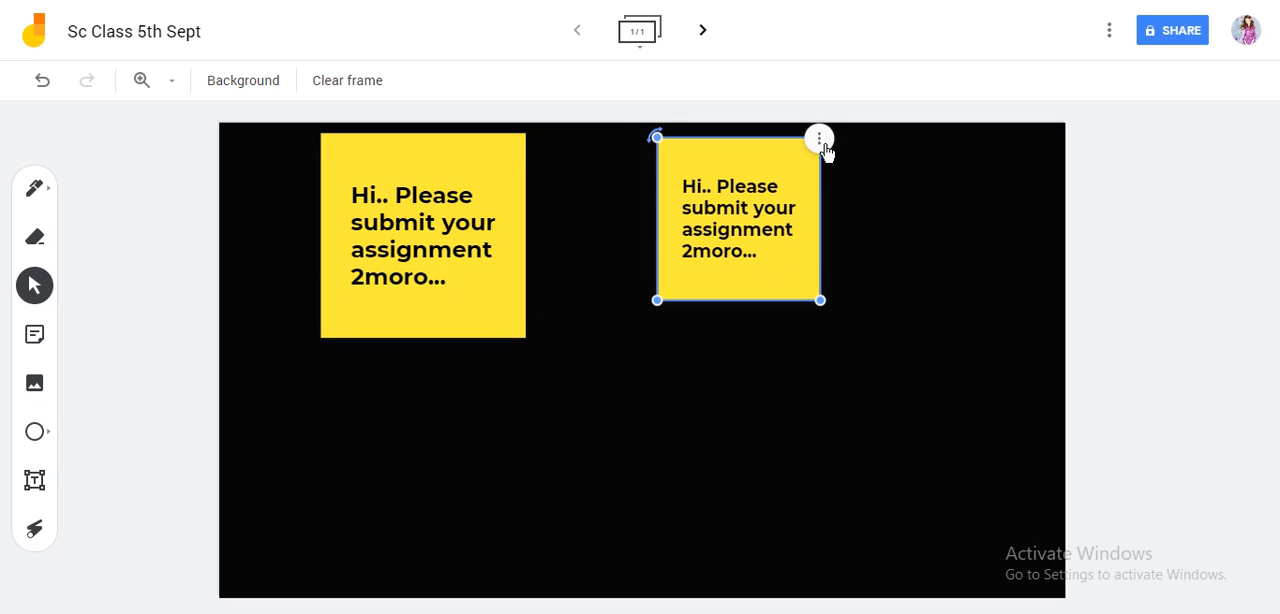
Step: Check the duplicate sticky note's order options and delete the duplicate from the frame
click(820, 139)
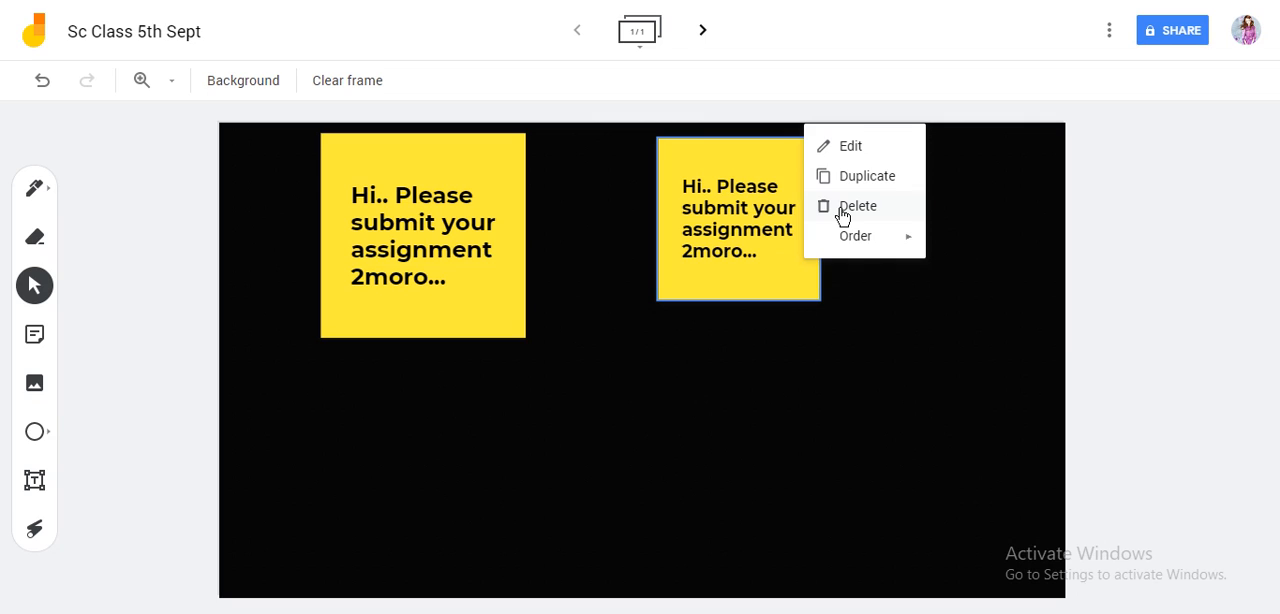
mouse_move(861, 249)
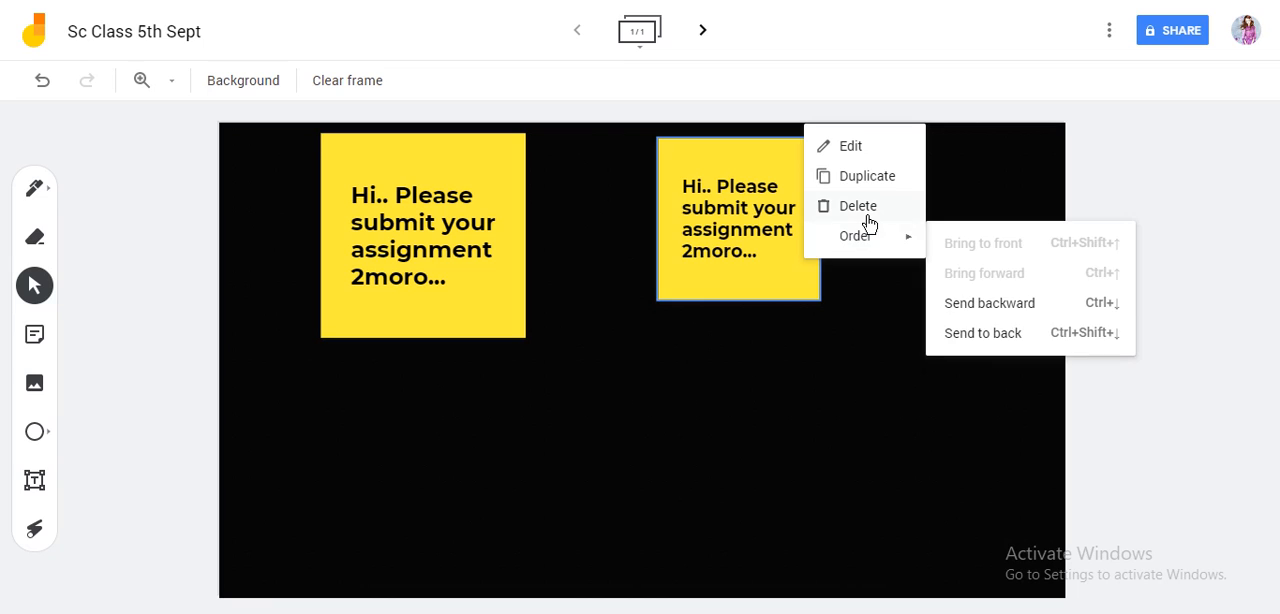
click(868, 222)
Step: Shrink the remaining sticky note to roughly half its width and move it to the frame's upper-right corner
click(410, 298)
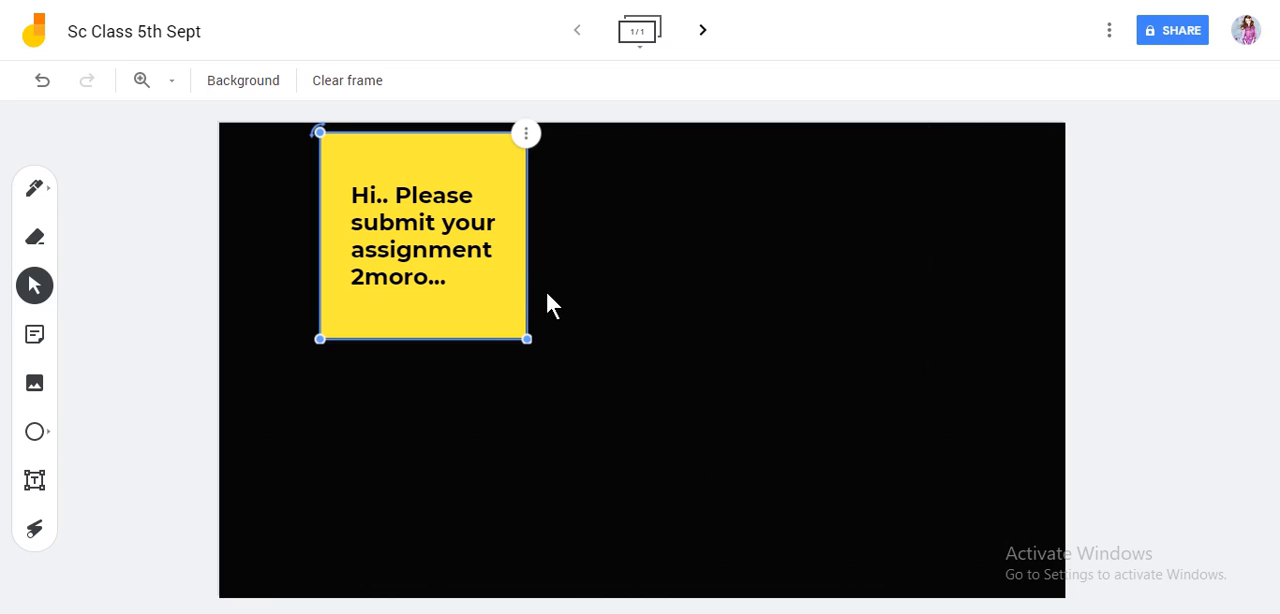
drag(527, 339, 453, 222)
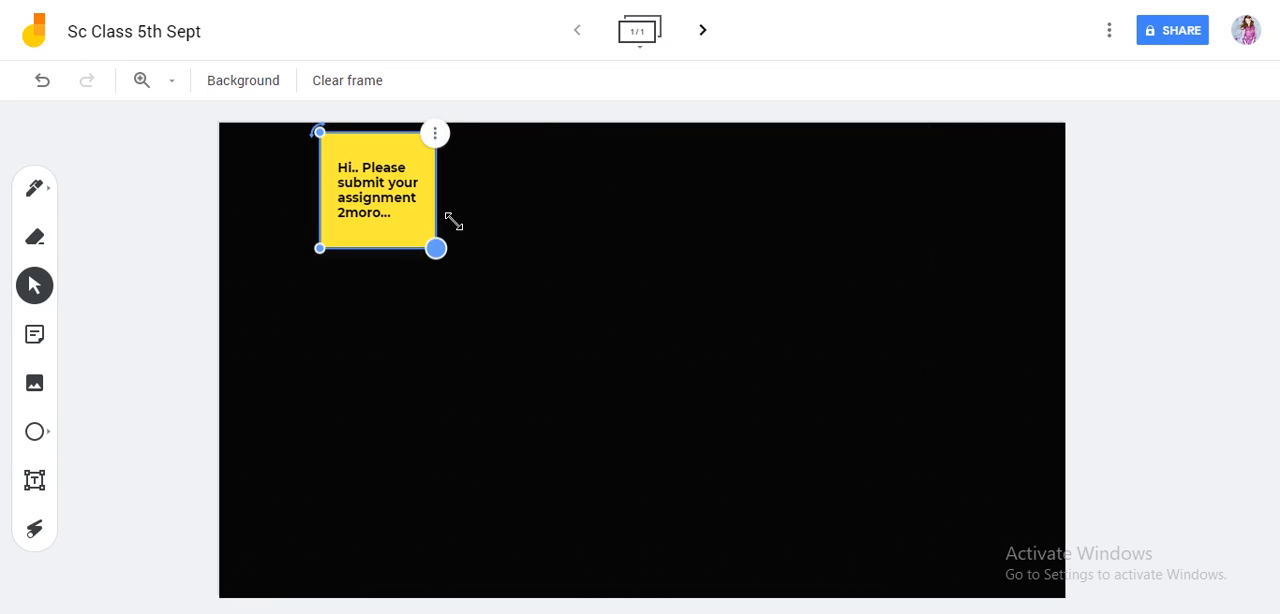
drag(397, 160, 990, 168)
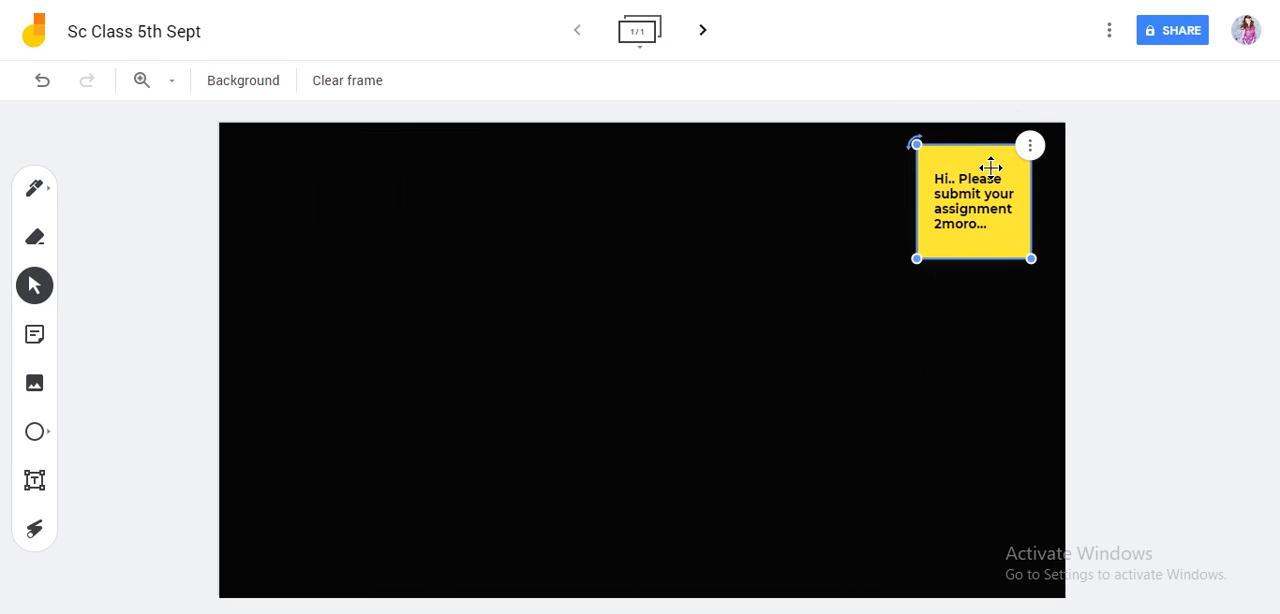
click(805, 410)
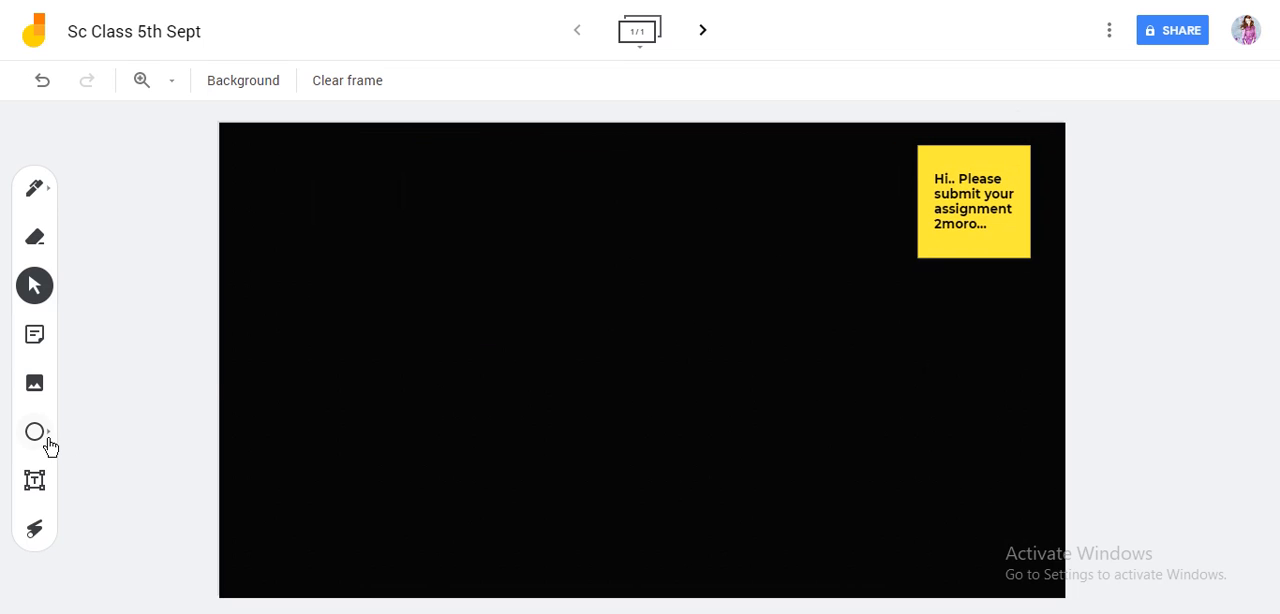
Step: Upload the "corona" image from the computer's Desktop folder and add it to the frame
click(38, 388)
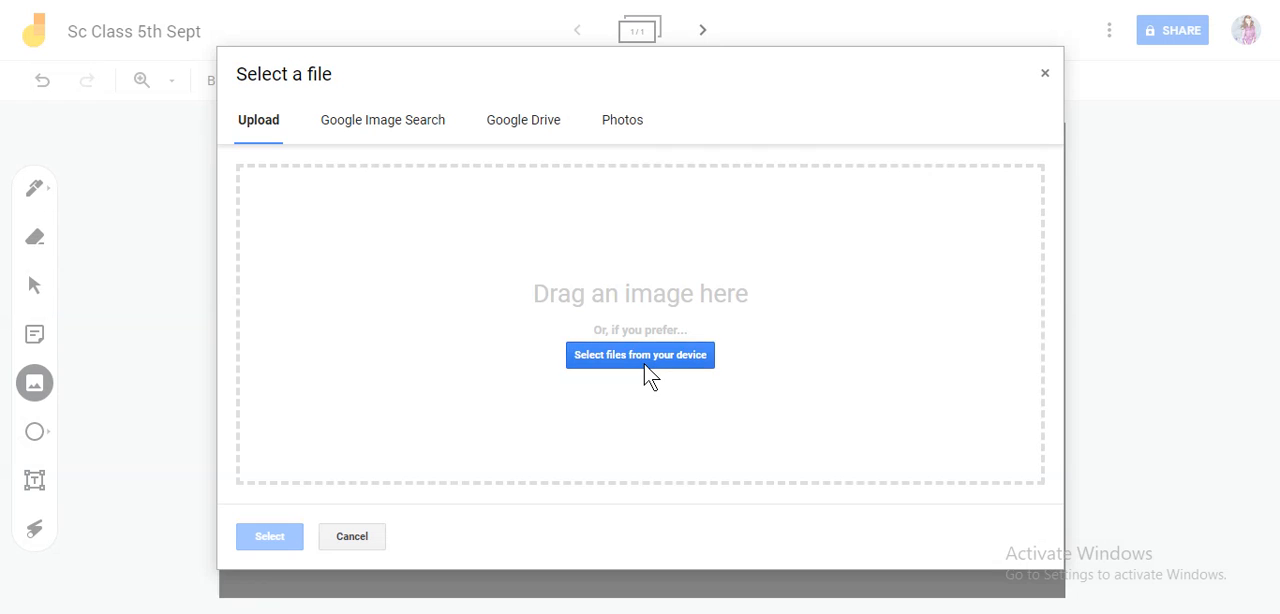
click(645, 366)
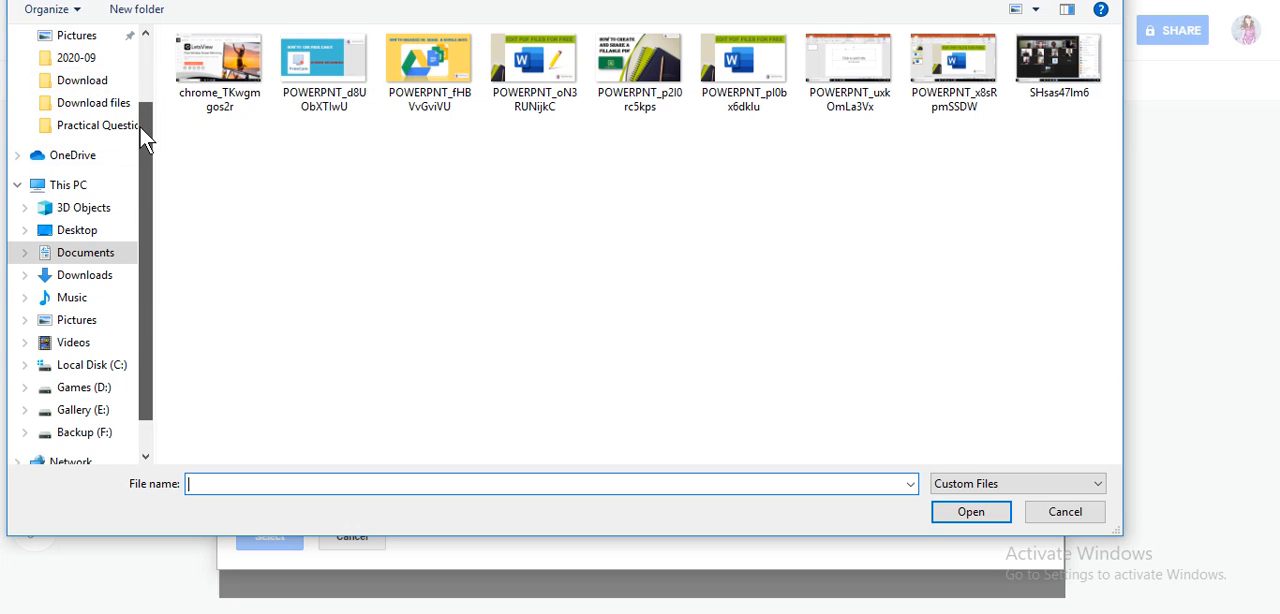
scroll(90, 100, up, 2)
click(84, 73)
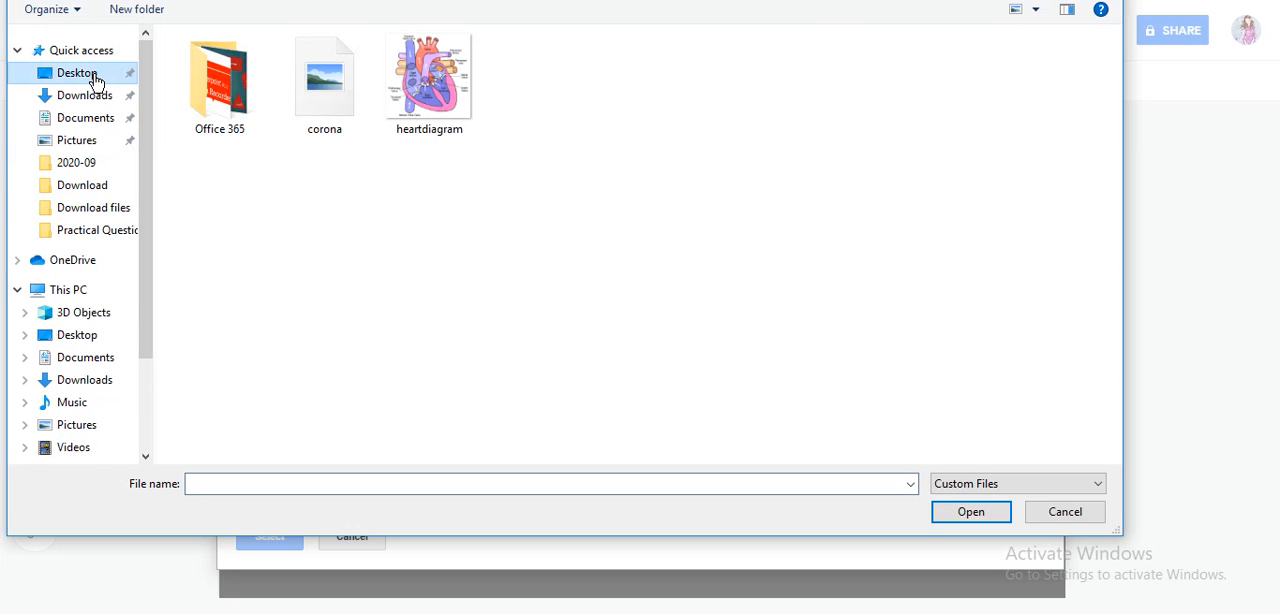
click(312, 140)
click(966, 511)
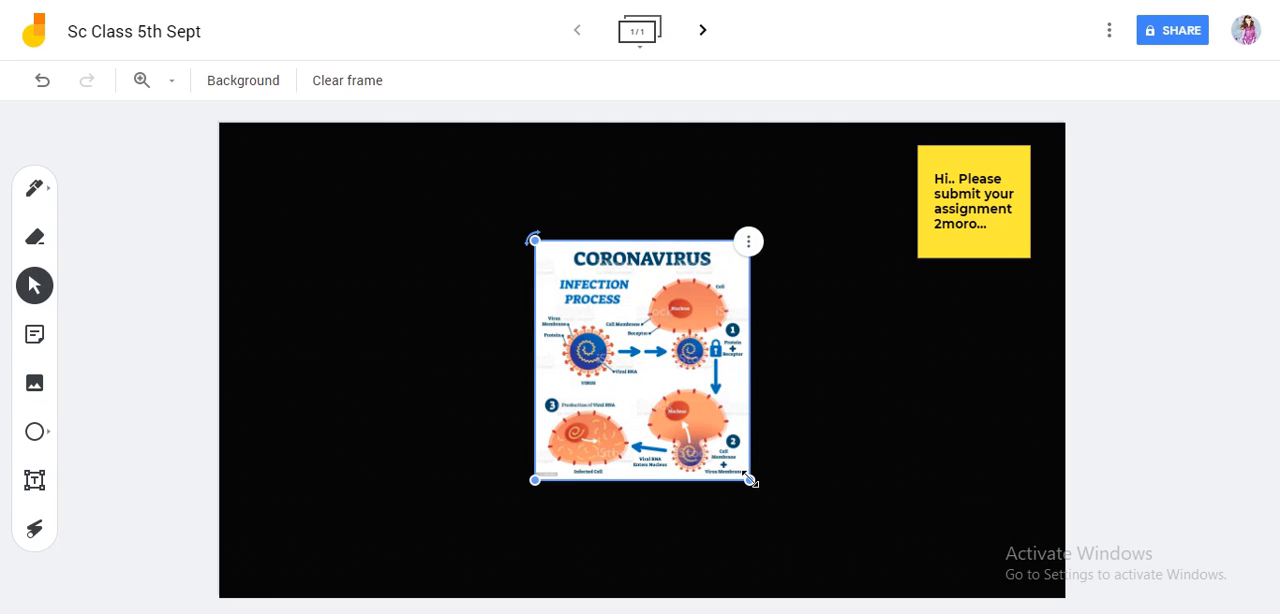
Step: Enlarge the coronavirus image to nearly the frame's full height and center it on the frame, clear of the sticky note
drag(750, 480, 839, 580)
drag(627, 319, 530, 242)
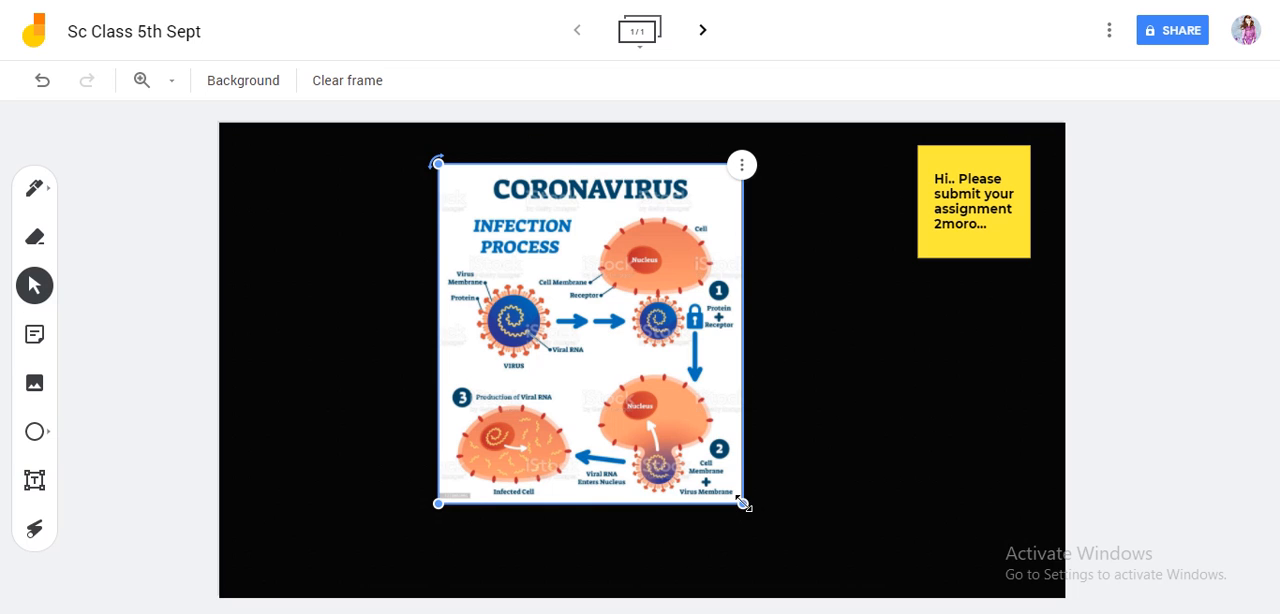
drag(742, 502, 818, 592)
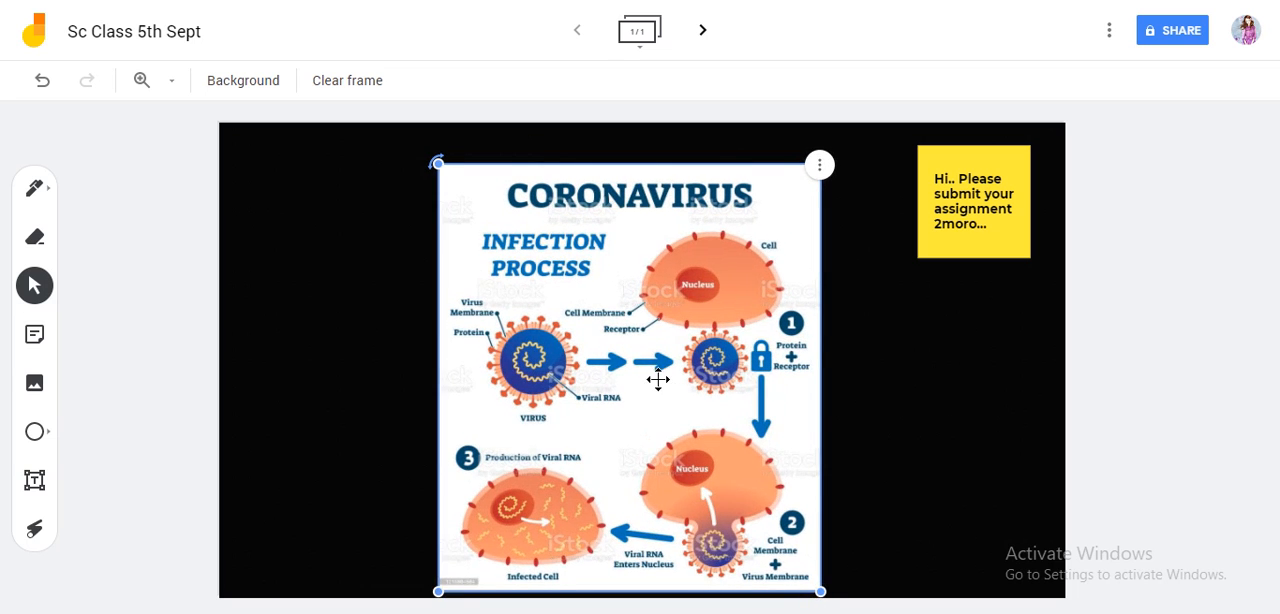
drag(652, 372, 647, 359)
click(898, 426)
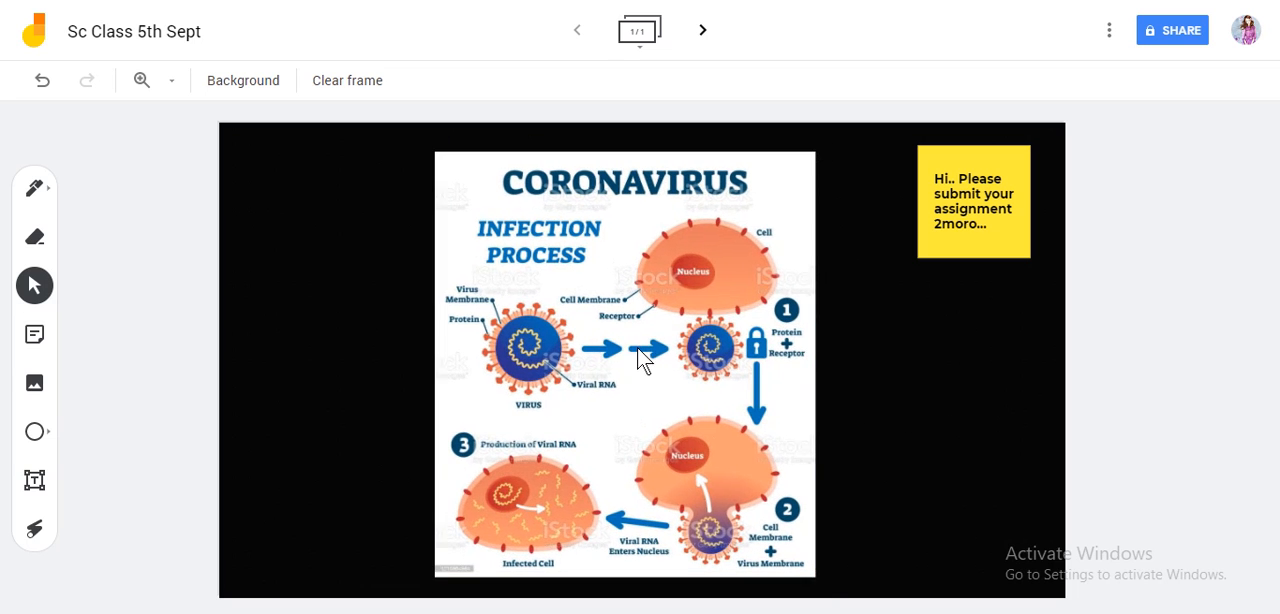
Step: Activate the orange Pen for drawing on the frame
click(36, 189)
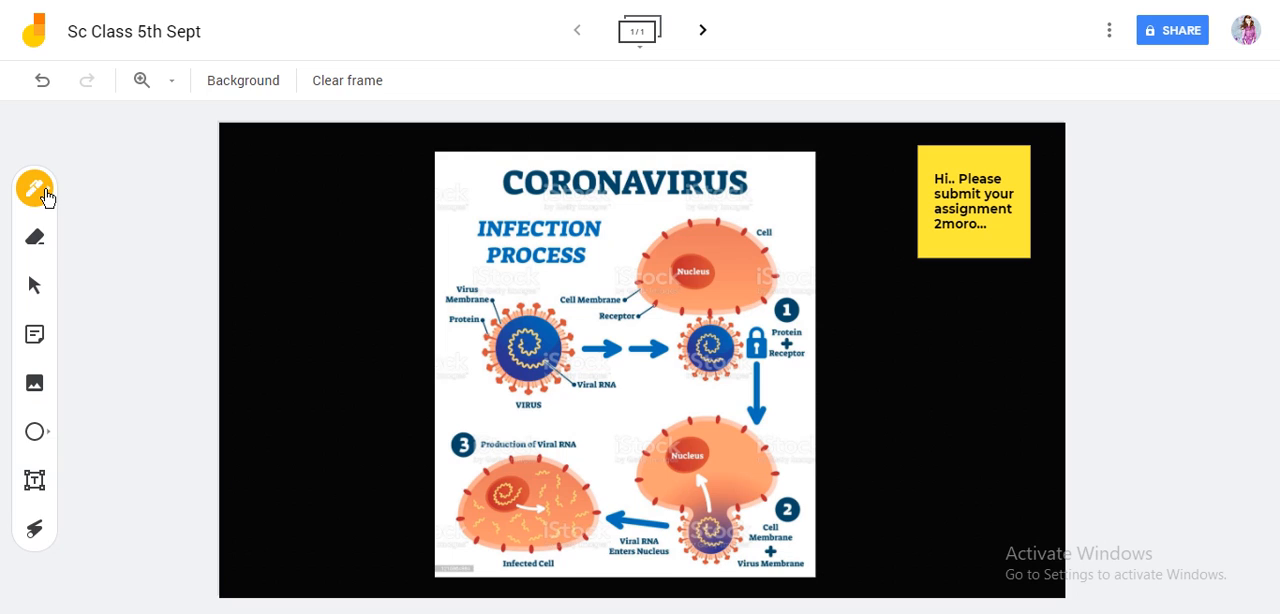